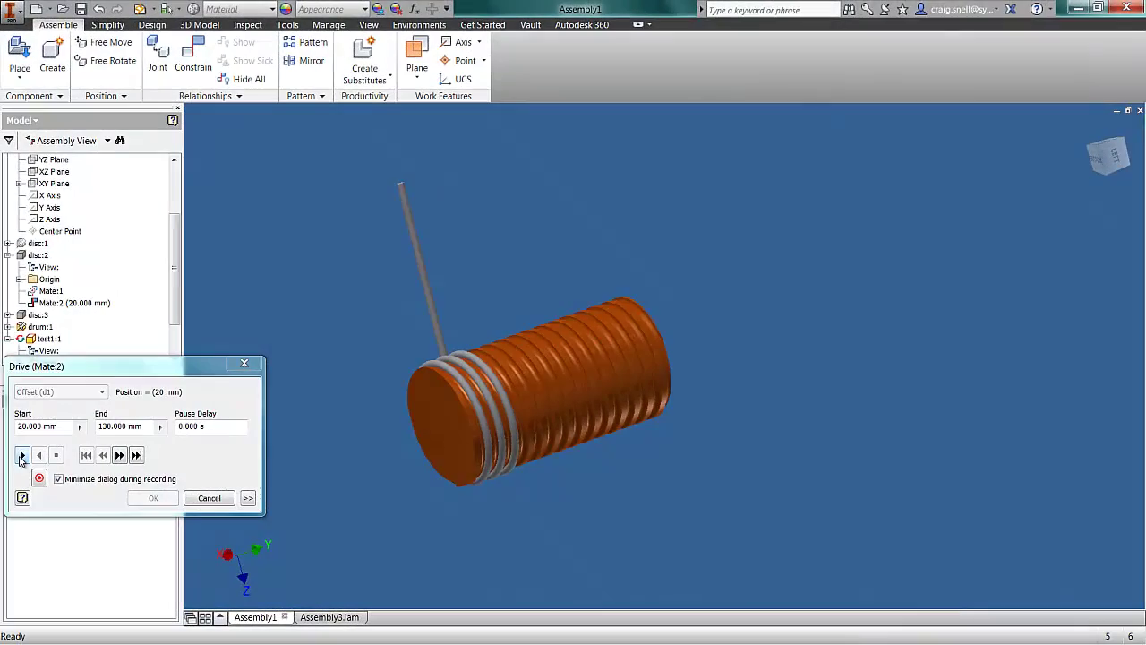
# - Play the Mate:2 drive animation so the wire winds along the drum
pyautogui.click(23, 455)
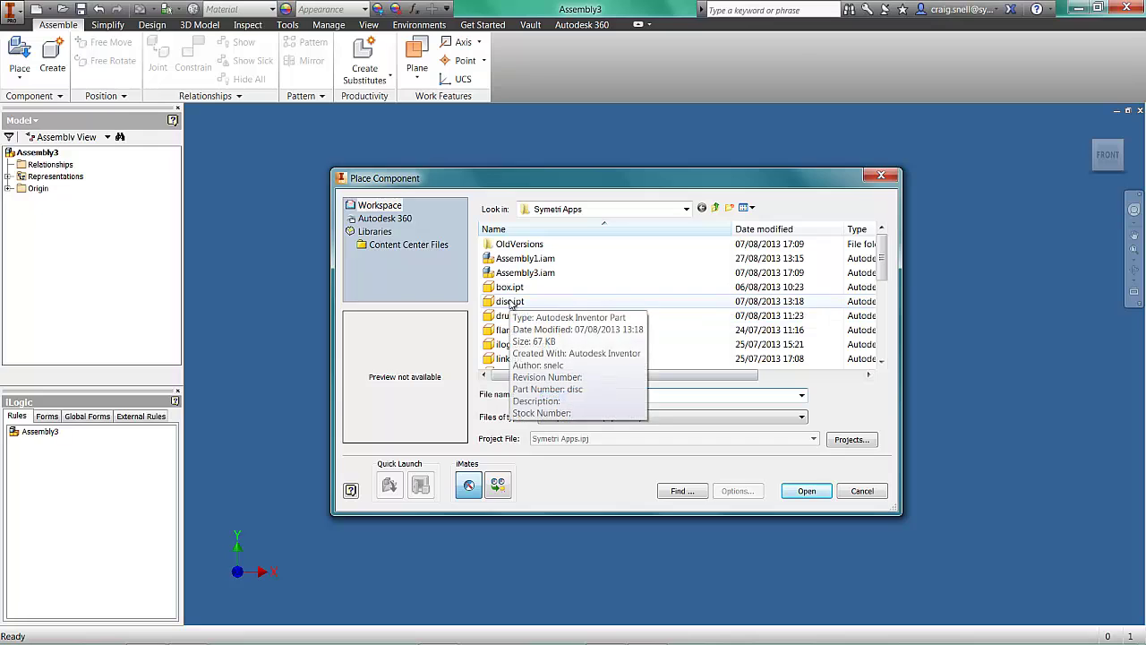
# - Place three disc.ipt instances (disc:1 to disc:3), grounding the first at the origin
pyautogui.doubleClick(511, 301)
pyautogui.rightClick(599, 389)
pyautogui.click(666, 427)
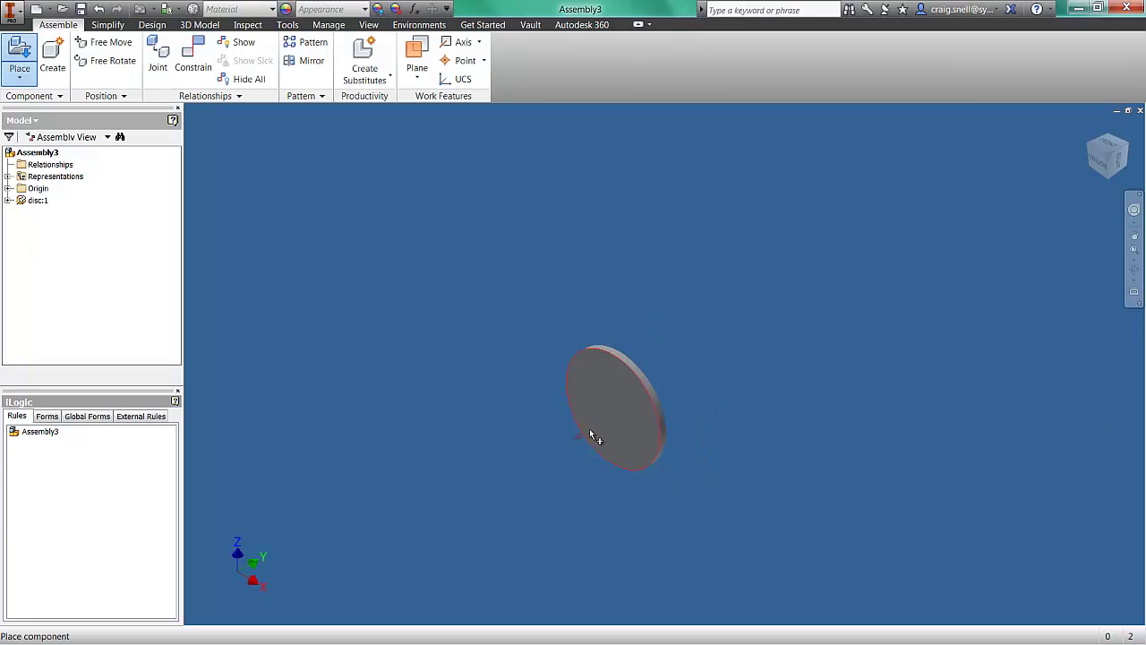
pyautogui.click(606, 372)
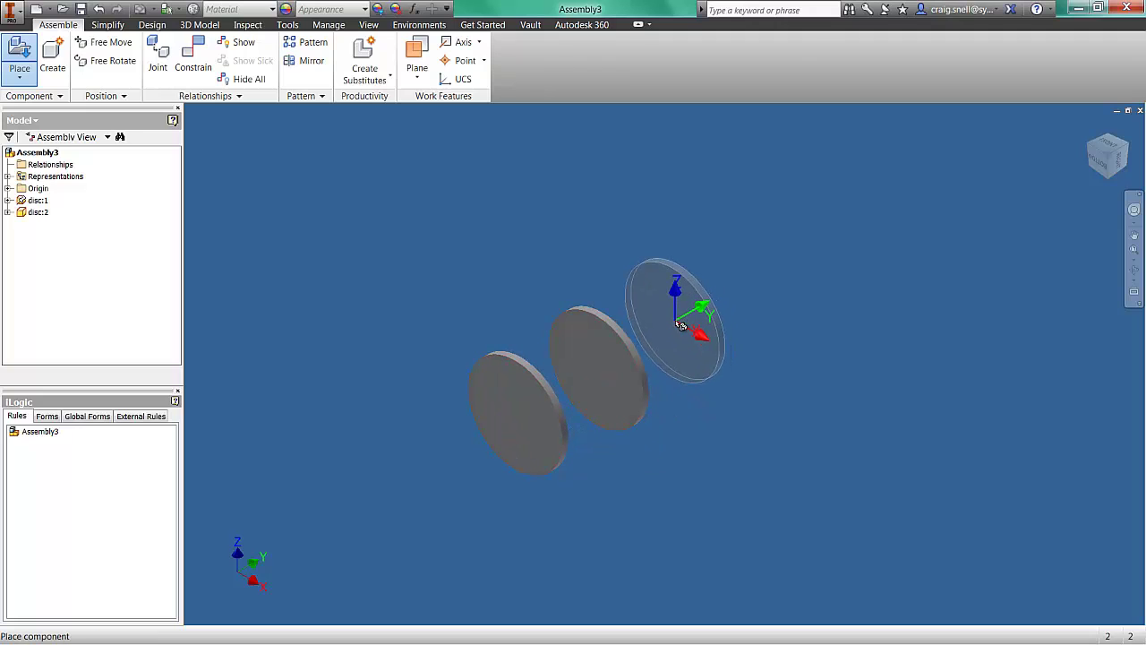
pyautogui.click(683, 319)
pyautogui.rightClick(719, 390)
# - Finish placing the discs and mate the middle and right discs face to face with the left disc
pyautogui.click(767, 390)
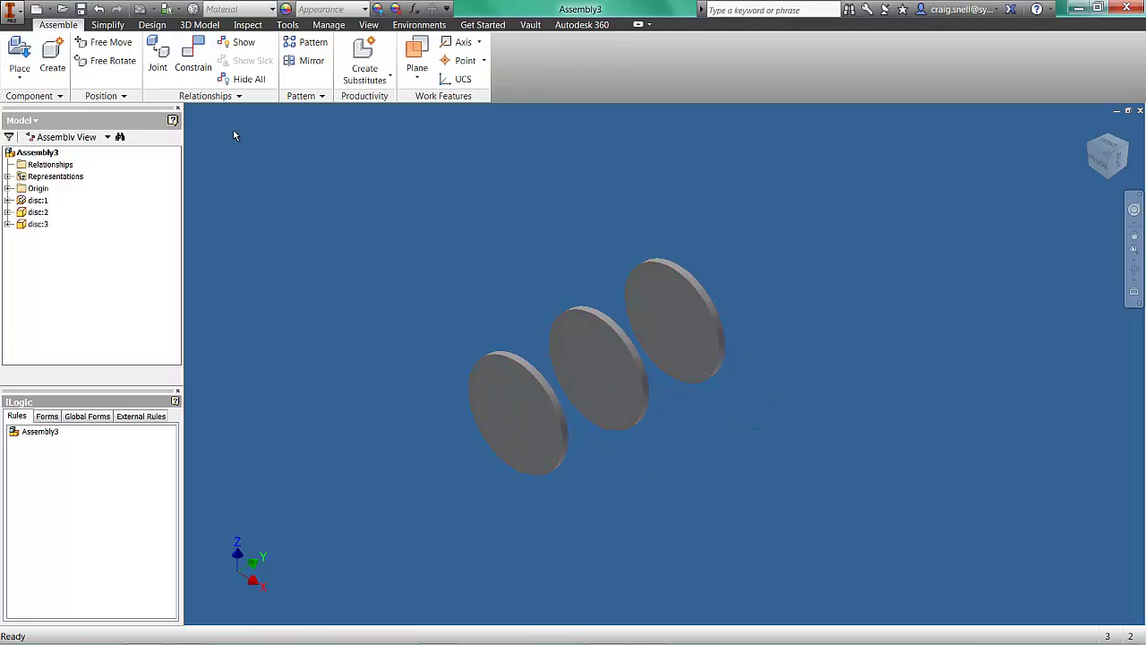
pyautogui.click(192, 63)
pyautogui.scroll(2, 643, 355)
pyautogui.click(627, 355)
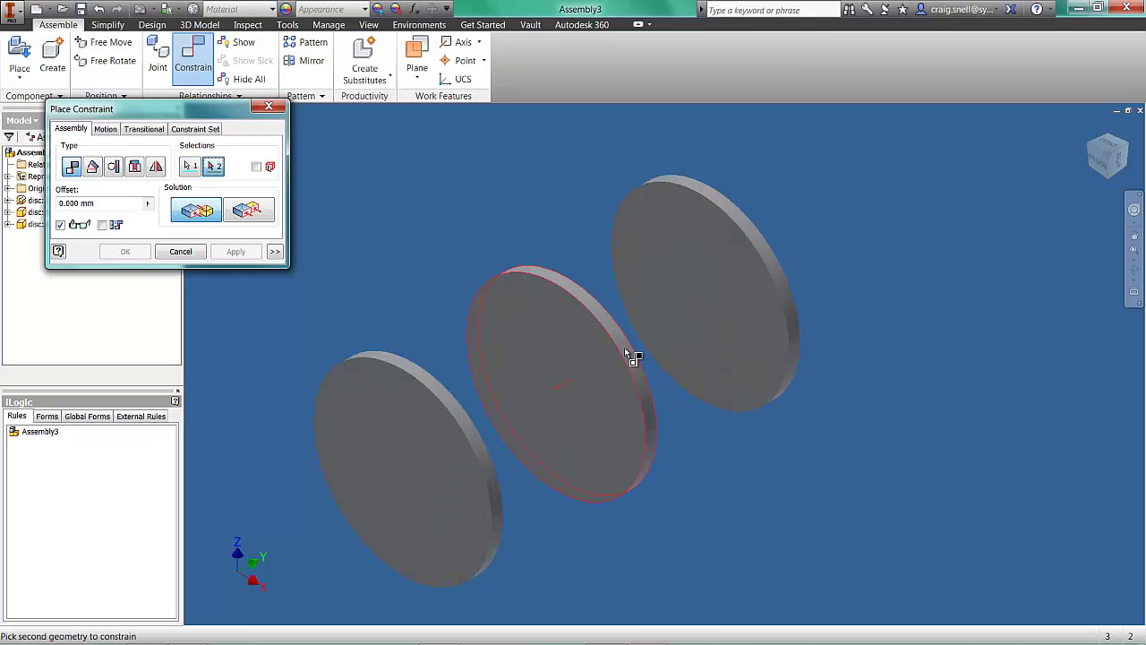
pyautogui.click(491, 459)
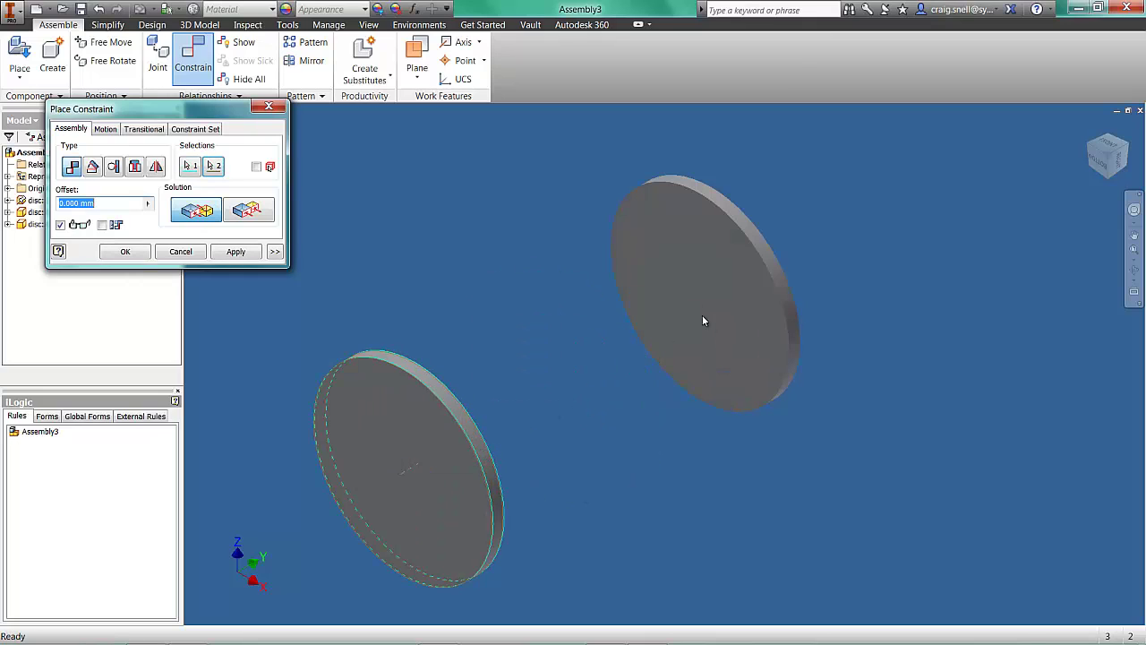
pyautogui.click(216, 255)
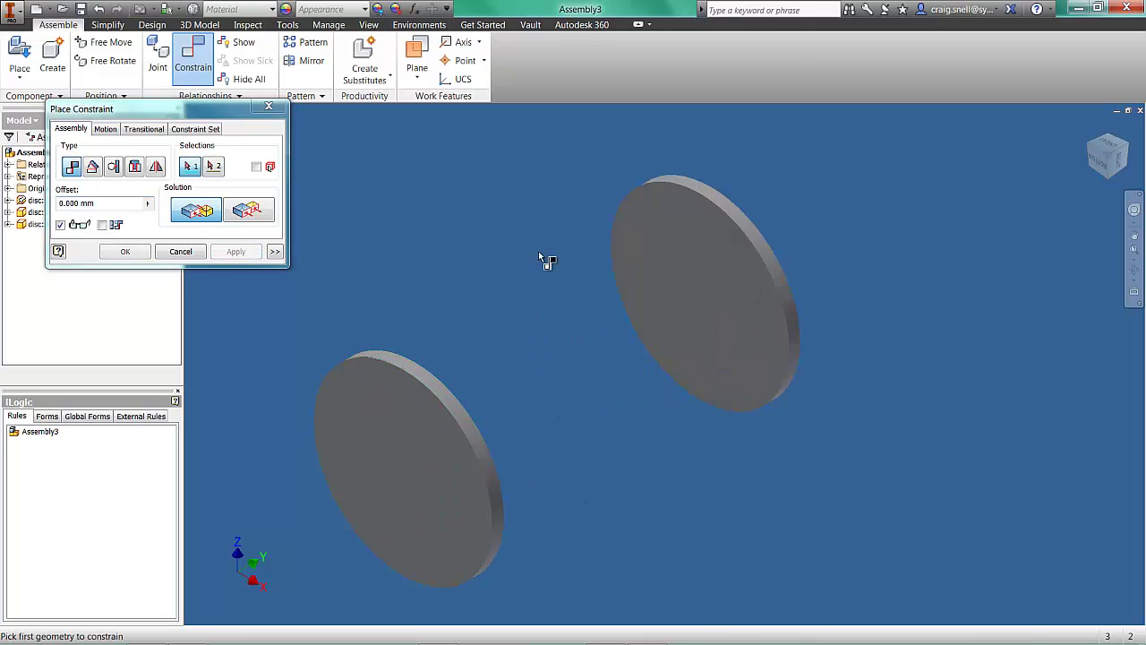
pyautogui.click(766, 253)
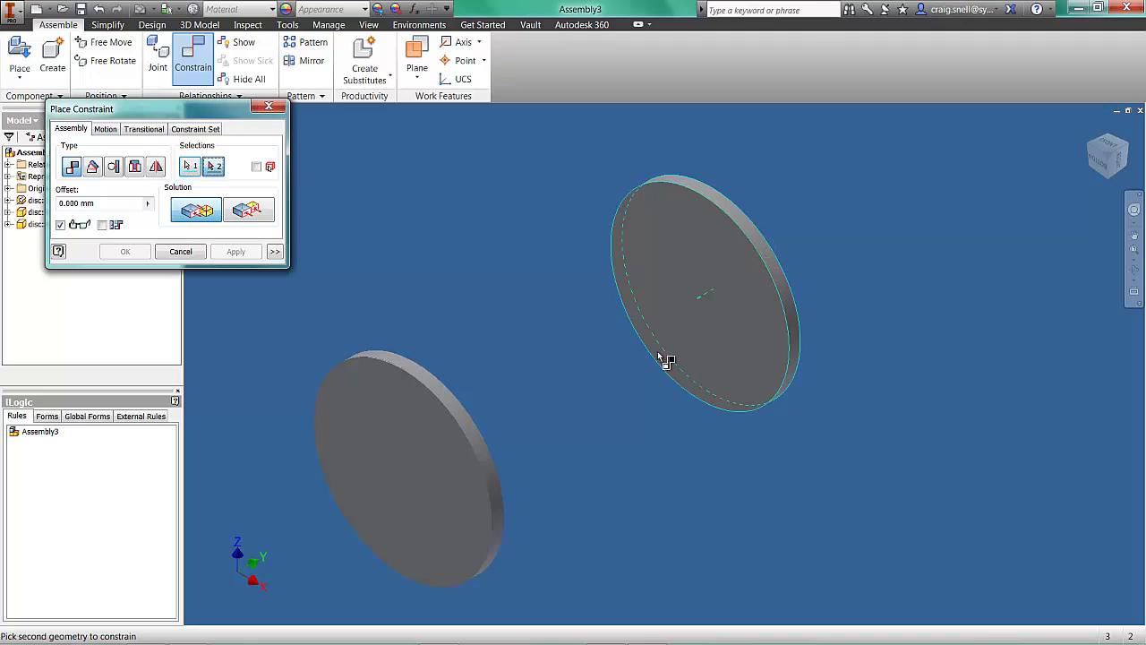
pyautogui.click(495, 477)
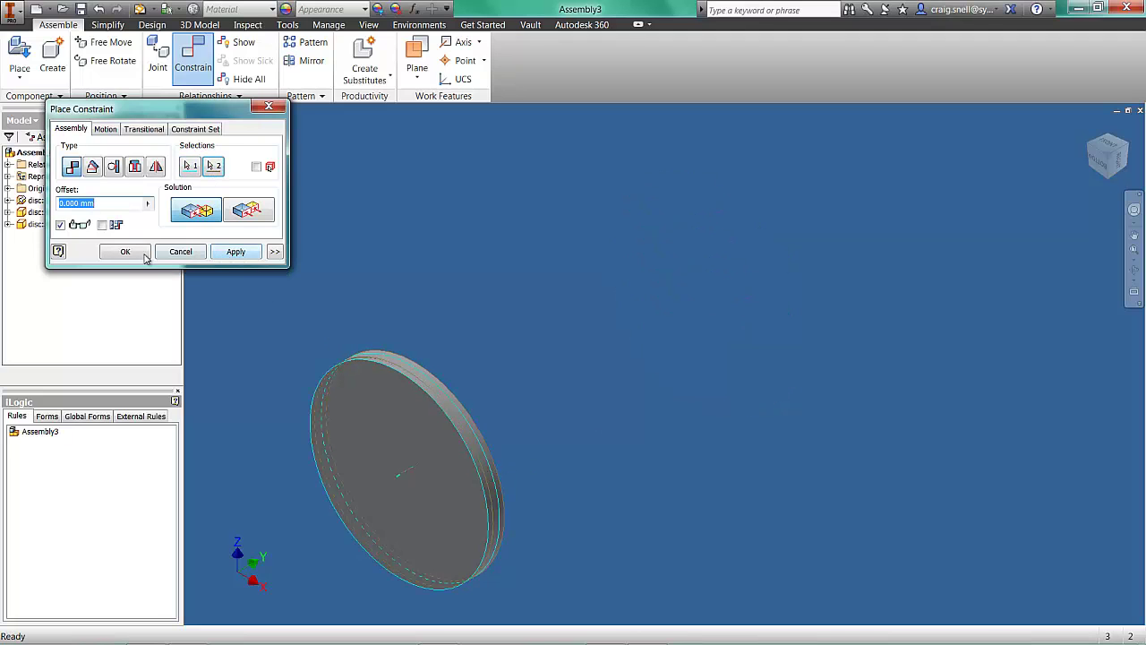
pyautogui.click(126, 255)
# - Pull the discs apart and mate the middle disc to the left disc at a 20 mm offset
pyautogui.moveTo(486, 455); pyautogui.dragTo(614, 365)
pyautogui.moveTo(469, 450); pyautogui.dragTo(711, 287)
pyautogui.click(192, 61)
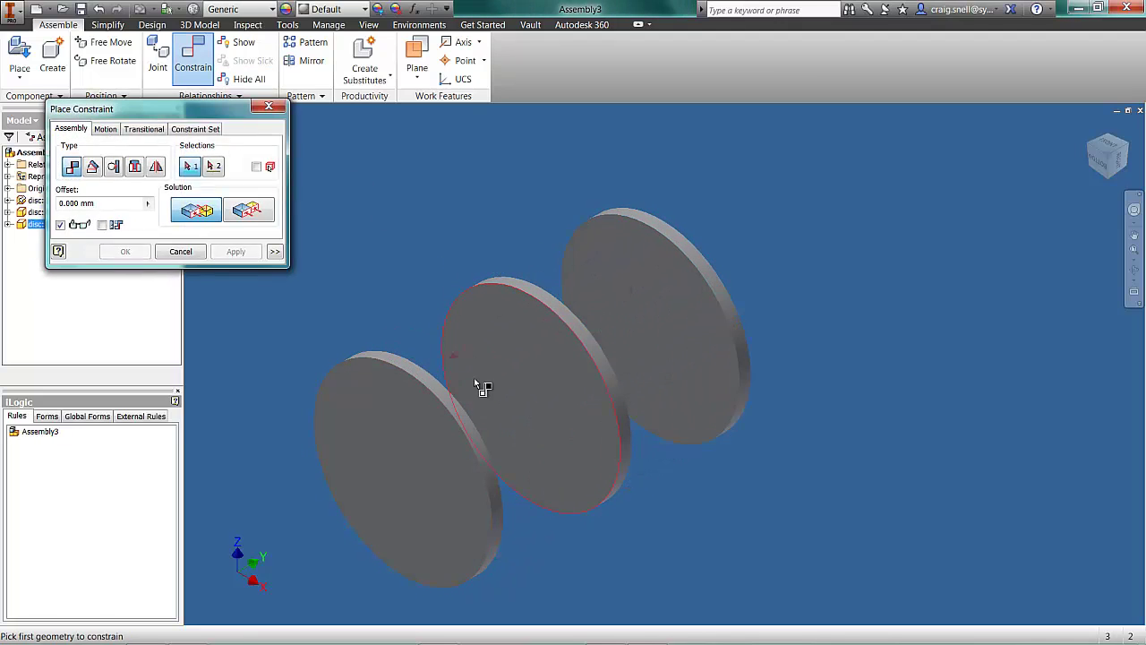
pyautogui.click(535, 408)
pyautogui.keyDown('shift'); pyautogui.moveTo(549, 507); pyautogui.dragTo(486, 532, button='middle'); pyautogui.keyUp('shift')
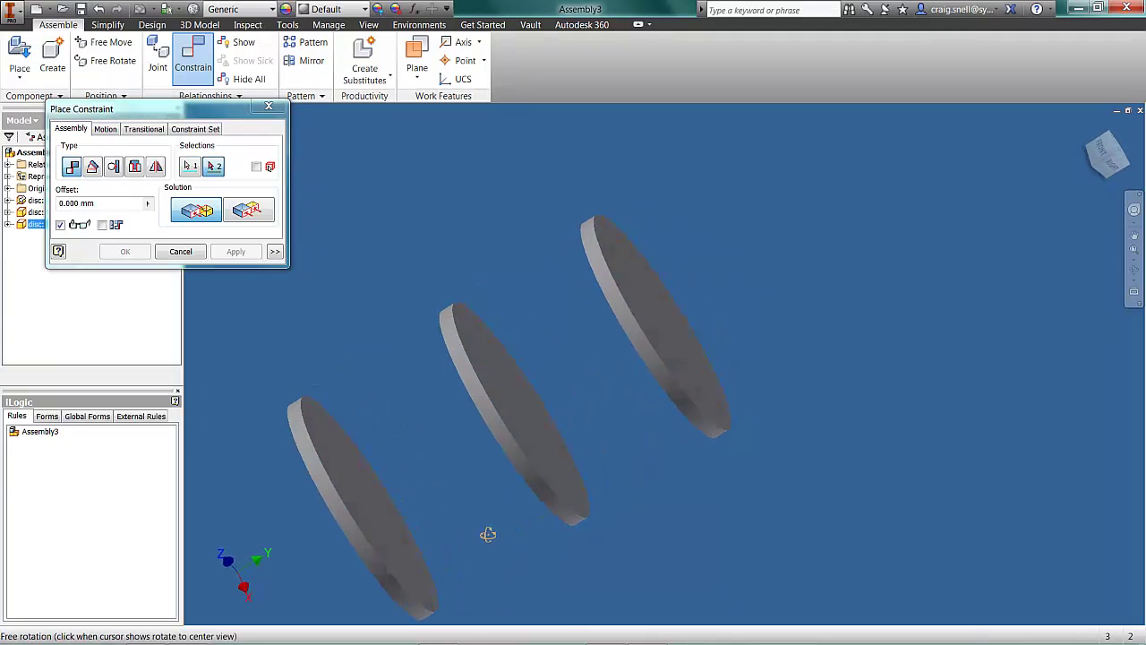
pyautogui.click(385, 521)
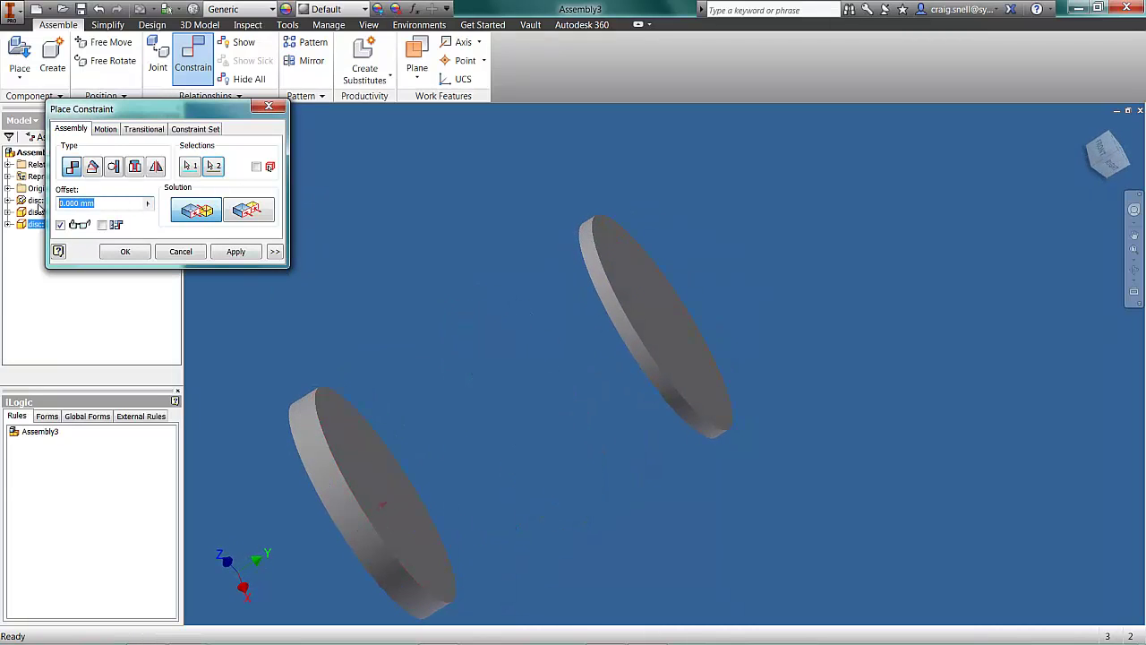
pyautogui.write('20')
pyautogui.press('Return')
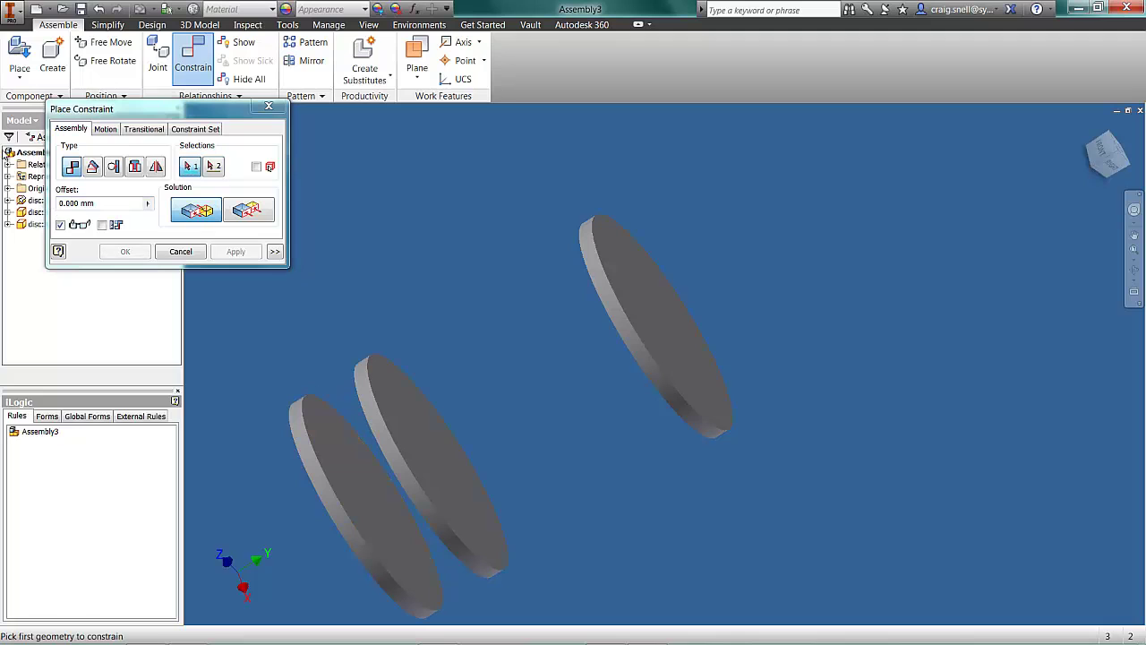
# - Mate the right disc's face to the left disc at a 150 mm offset
pyautogui.keyDown('shift'); pyautogui.moveTo(379, 325); pyautogui.dragTo(639, 332, button='middle'); pyautogui.keyUp('shift')
pyautogui.click(640, 333)
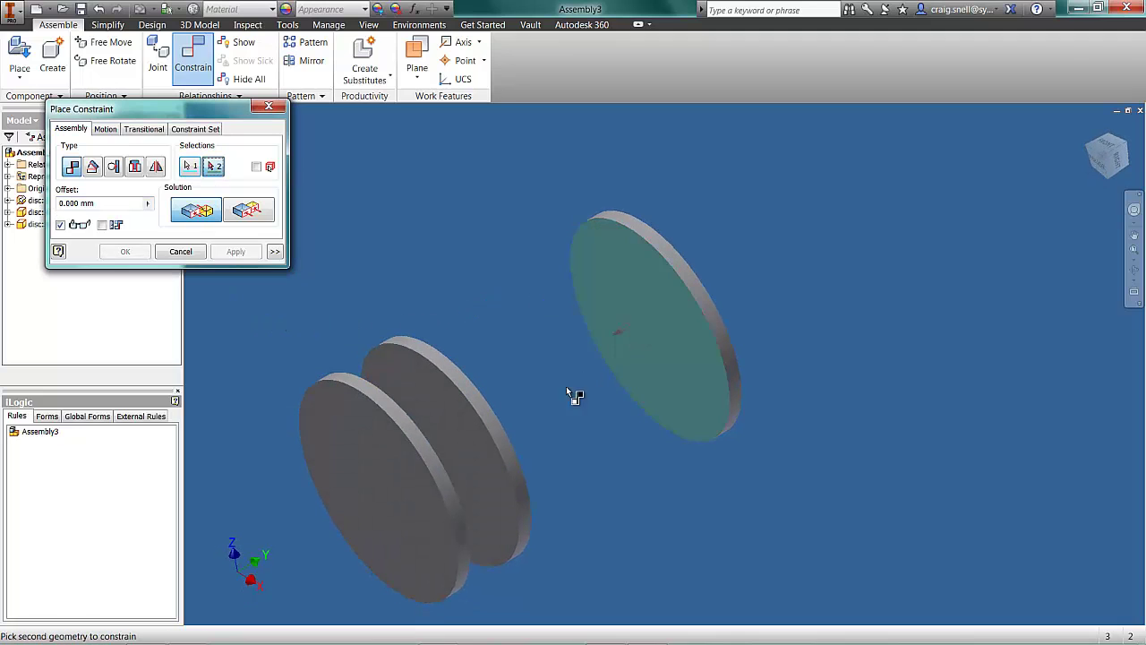
pyautogui.keyDown('shift'); pyautogui.moveTo(563, 404); pyautogui.dragTo(338, 506, button='middle'); pyautogui.keyUp('shift')
pyautogui.click(295, 511)
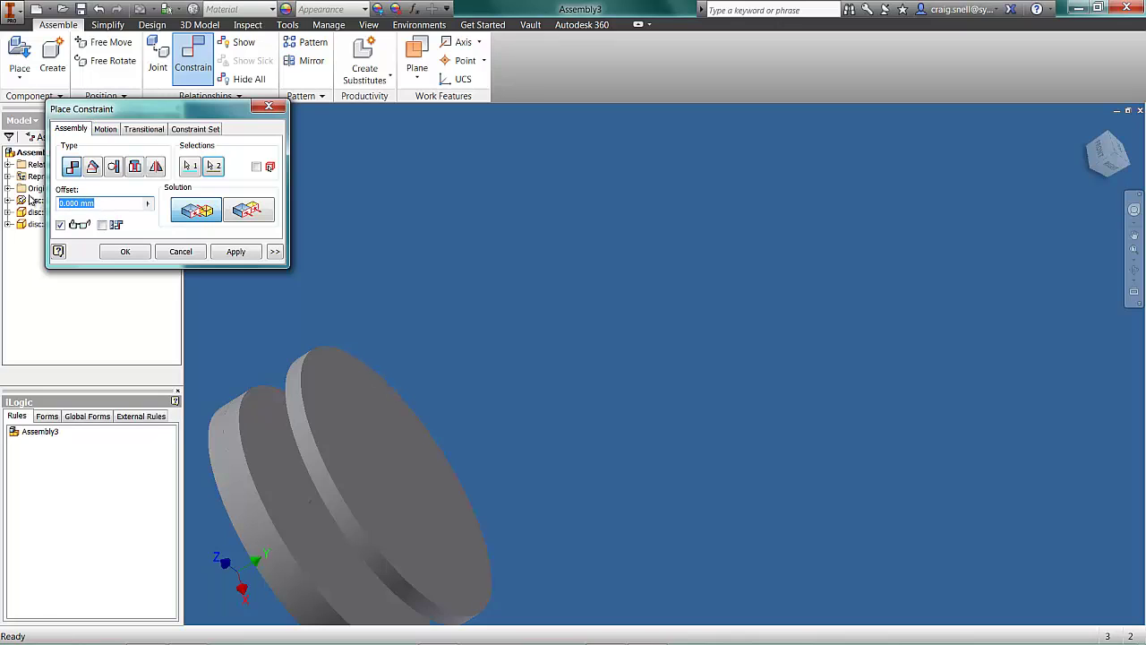
pyautogui.click(236, 251)
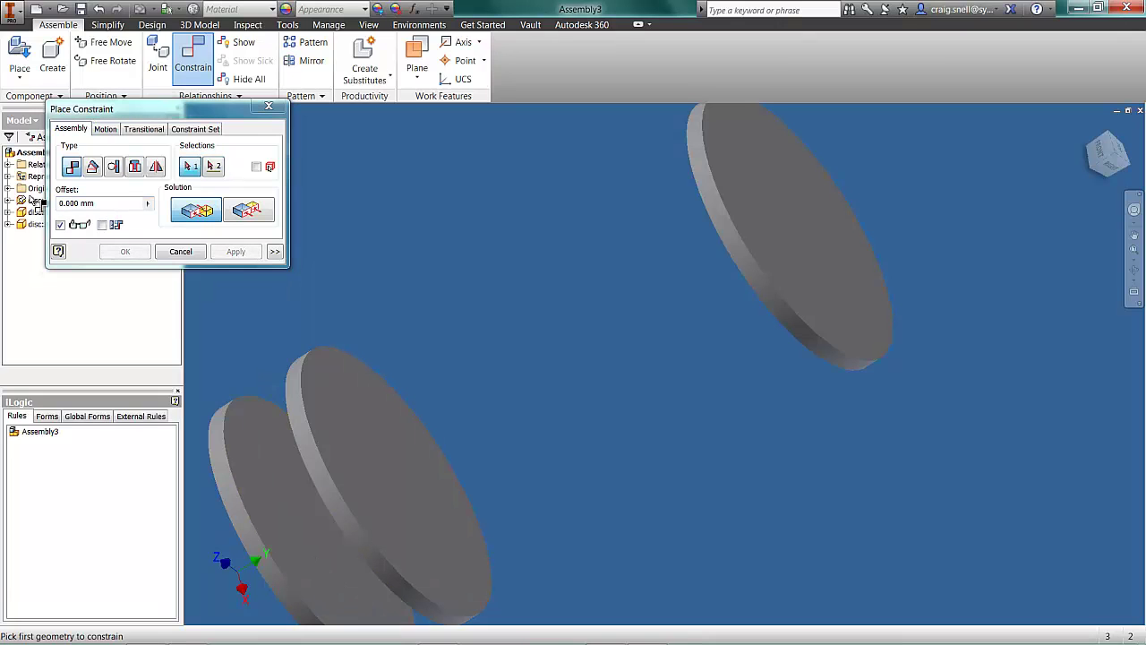
pyautogui.scroll(-5, 358, 340)
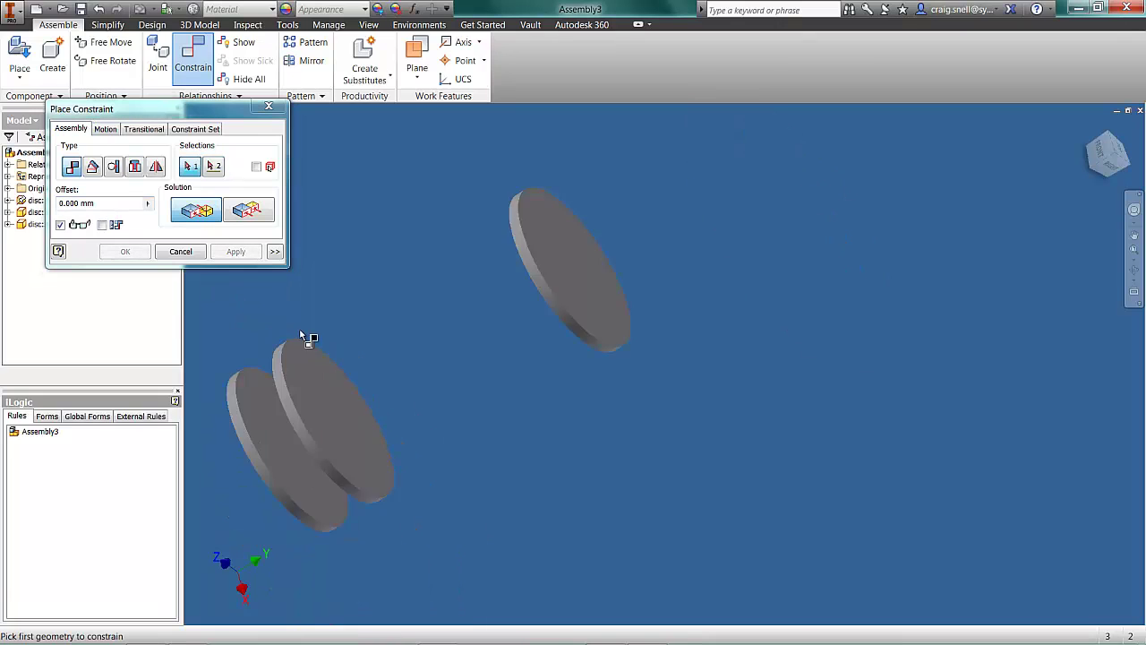
# - Place one drum.ipt instance, drum:1, between the discs and orbit the view around it
pyautogui.click(180, 251)
pyautogui.press('p')
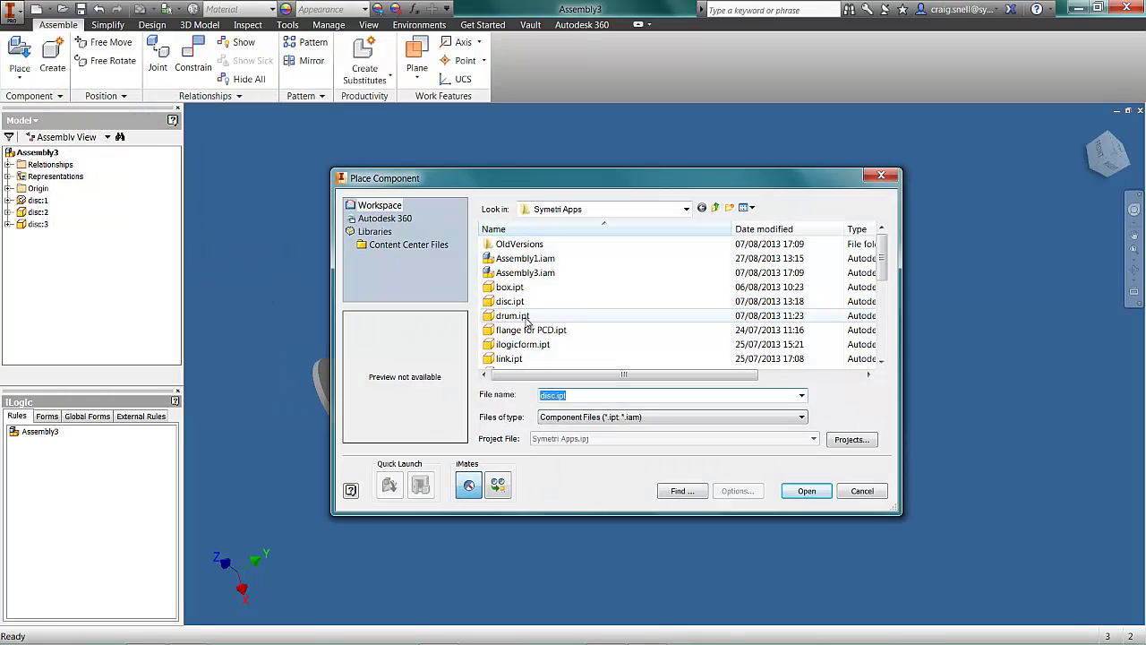
pyautogui.click(512, 316)
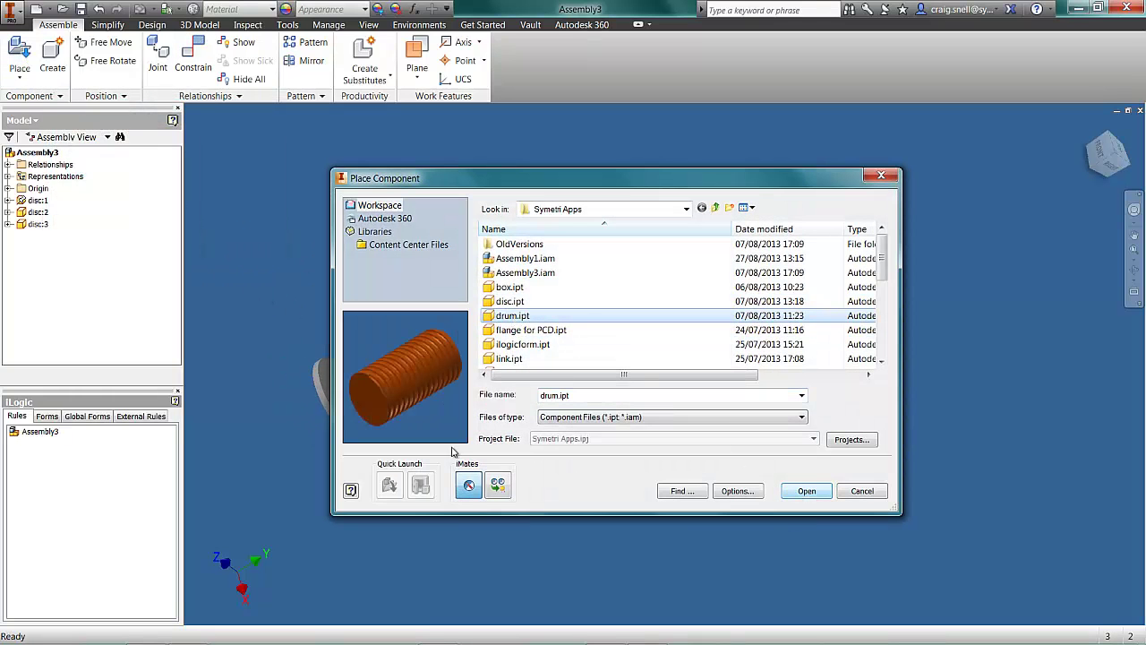
pyautogui.click(806, 491)
pyautogui.rightClick(626, 421)
pyautogui.click(714, 431)
pyautogui.moveTo(427, 413); pyautogui.dragTo(530, 445, button='middle')
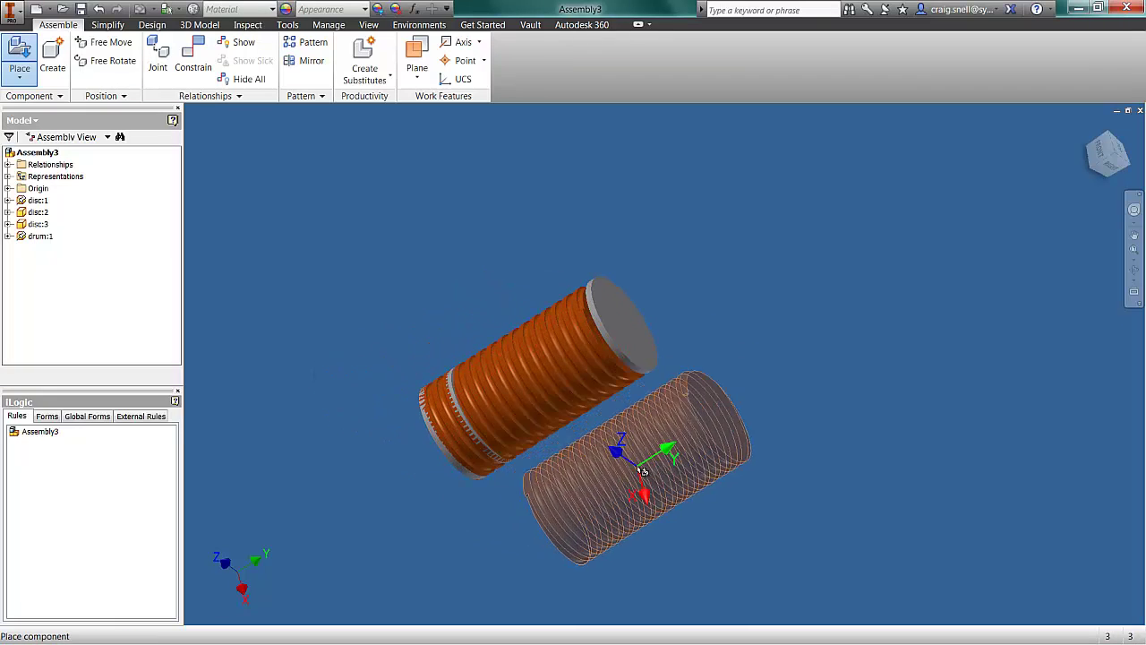
pyautogui.rightClick(637, 467)
pyautogui.click(692, 470)
pyautogui.press('F4')
pyautogui.moveTo(456, 469)
pyautogui.mouseDown()
pyautogui.moveTo(494, 445)
pyautogui.moveTo(470, 445)
pyautogui.moveTo(475, 458)
pyautogui.mouseUp()
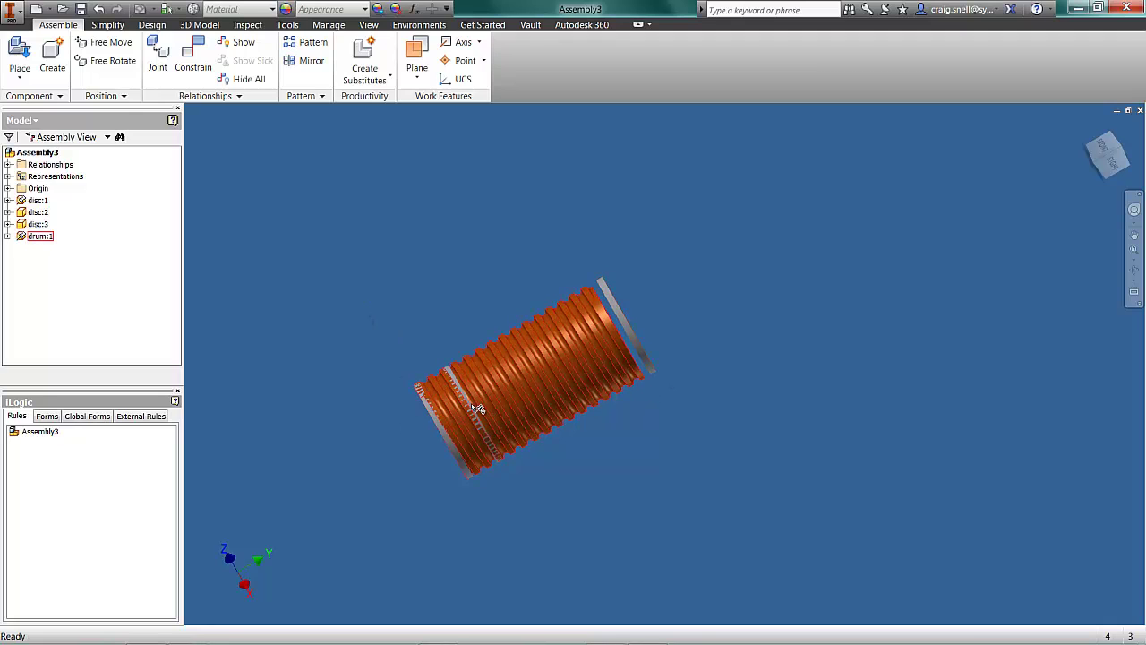
# - Create the in-place component coil:1 and open a new 2D sketch on the origin XZ Plane
pyautogui.click(51, 60)
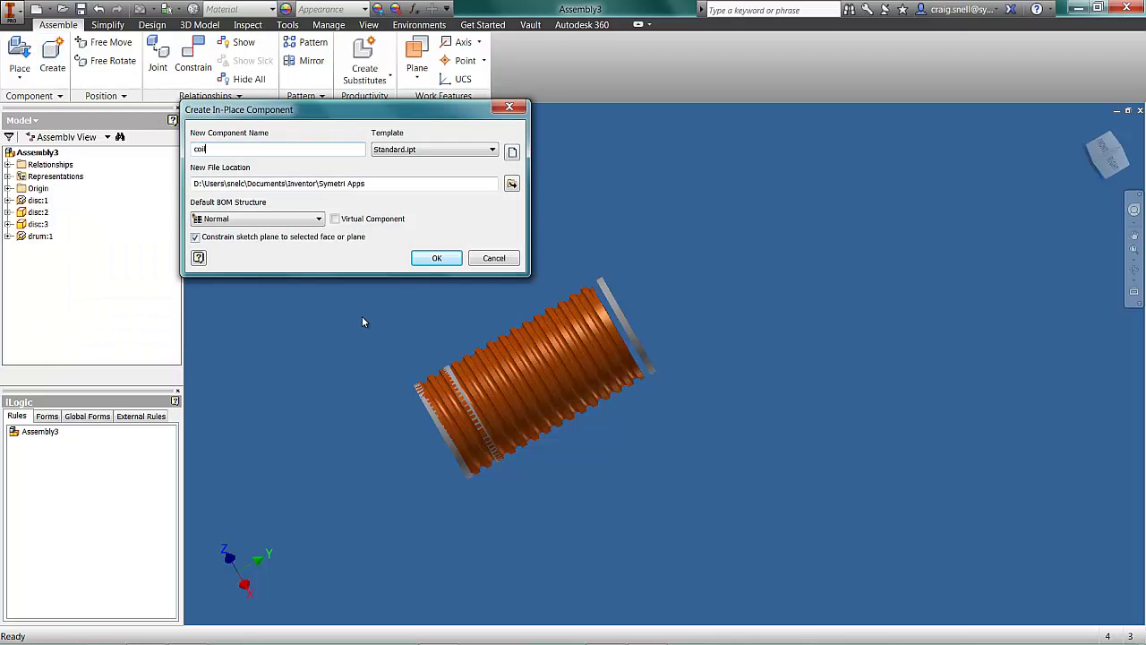
pyautogui.click(434, 258)
pyautogui.click(9, 188)
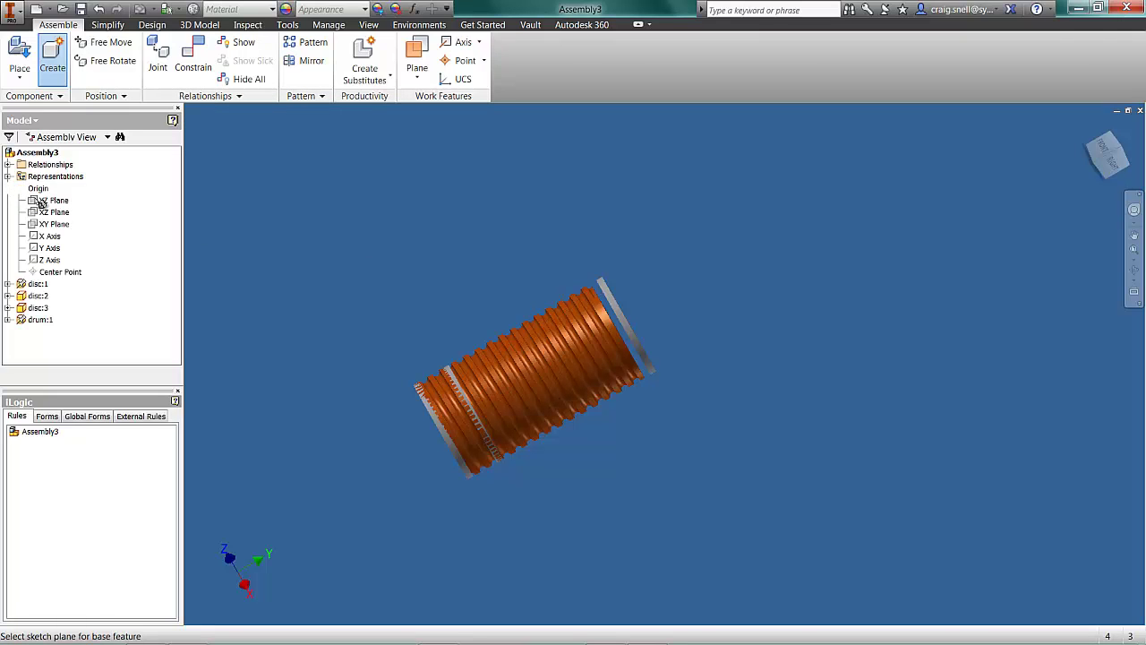
pyautogui.click(52, 211)
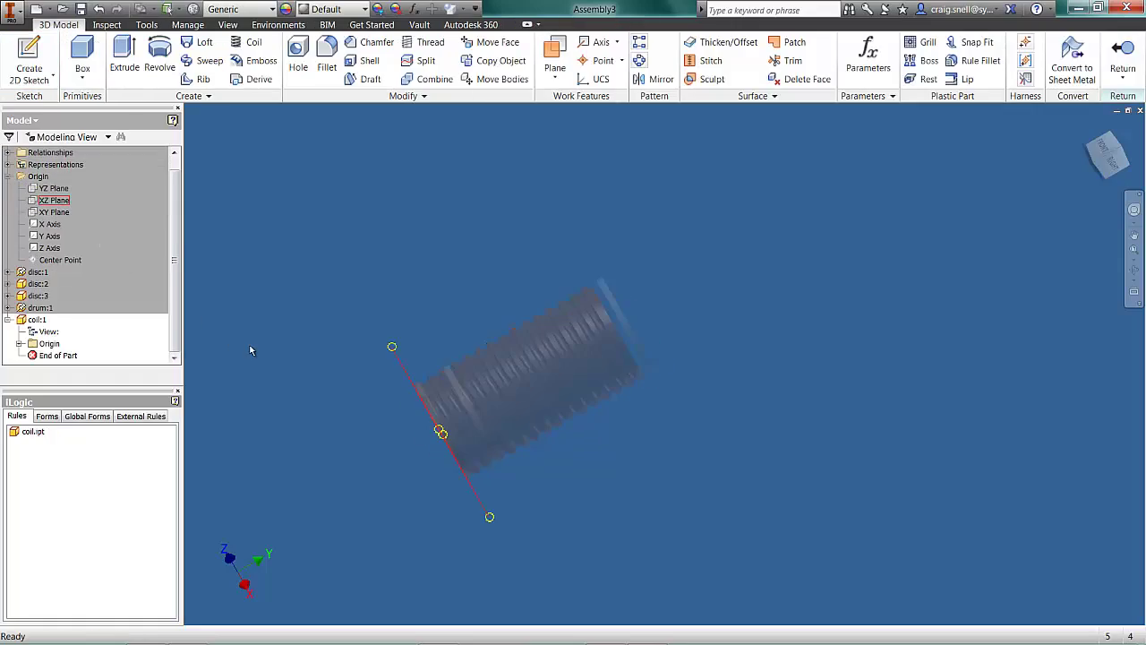
pyautogui.click(29, 61)
pyautogui.click(52, 199)
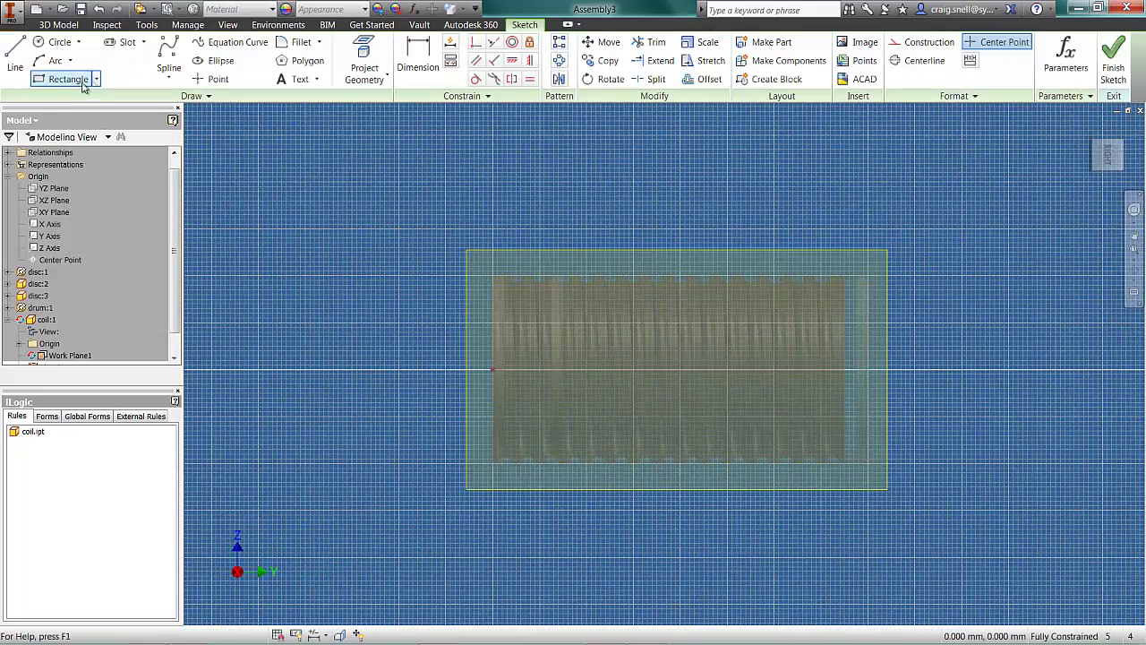
# - Project the drum's two end edges and draw a 160 mm line between them
pyautogui.click(369, 71)
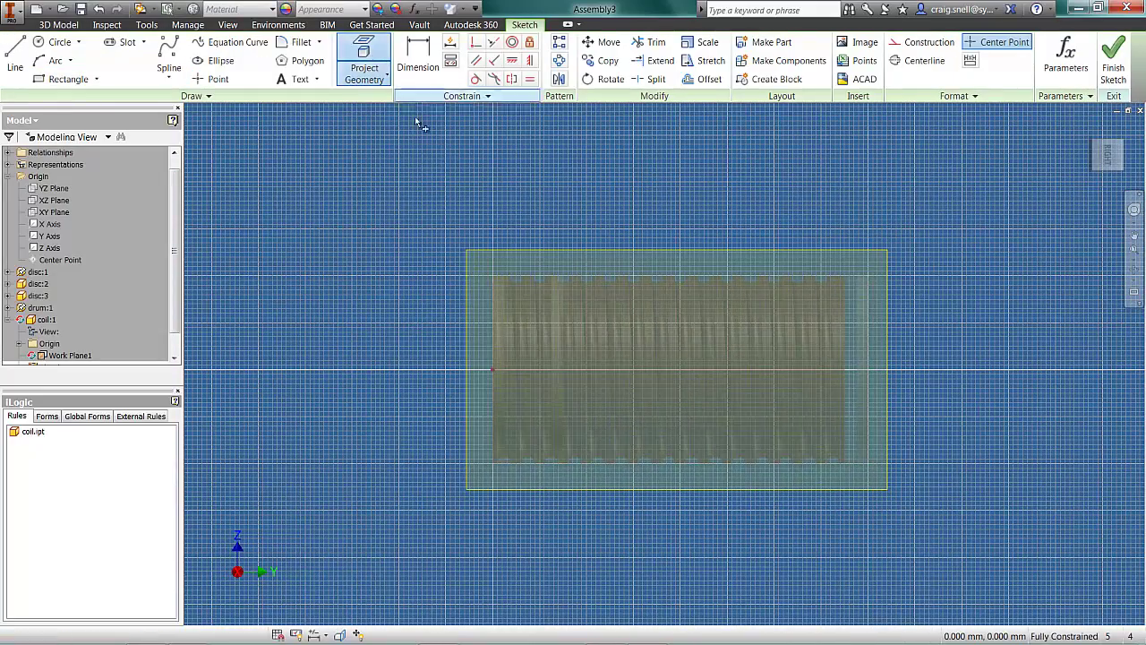
pyautogui.click(495, 431)
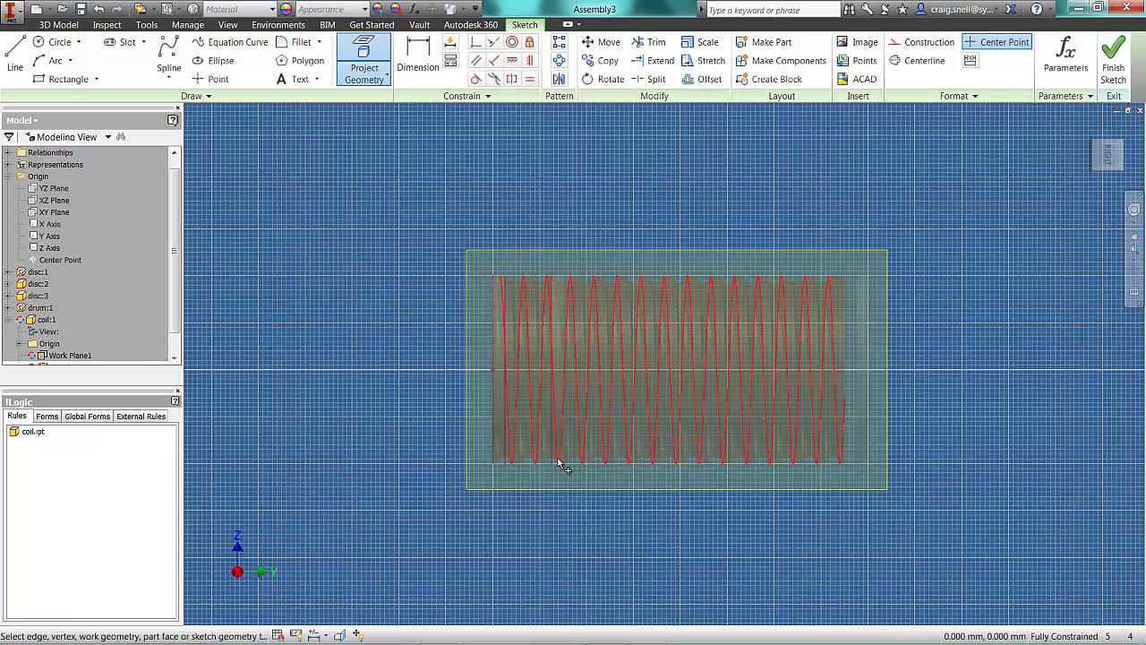
pyautogui.click(866, 453)
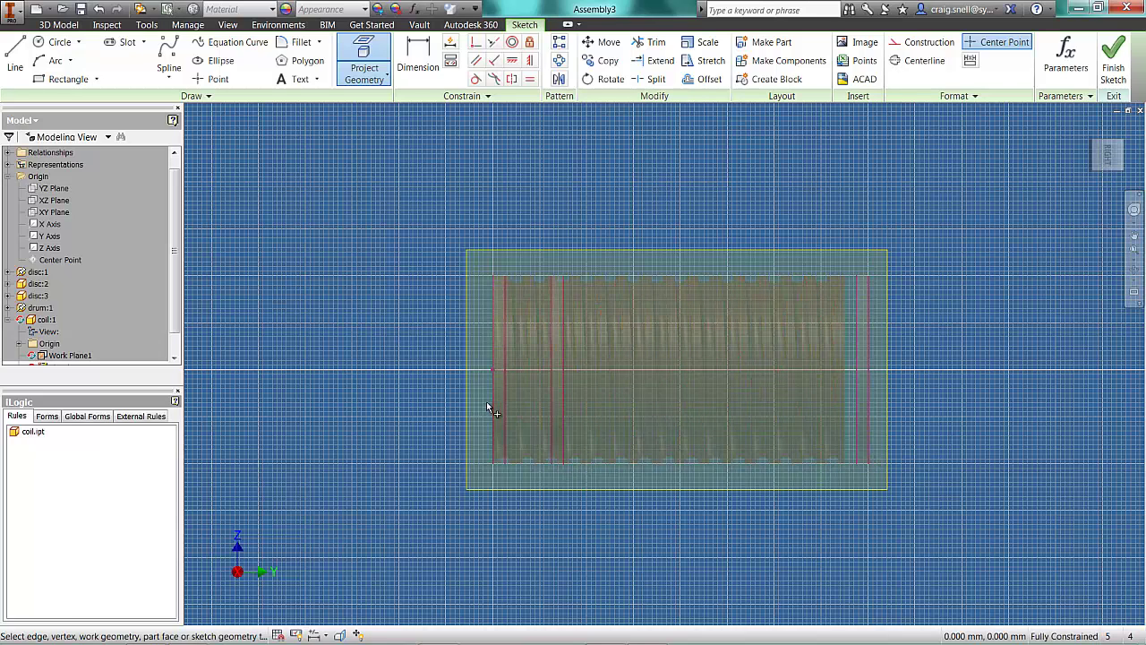
pyautogui.click(14, 55)
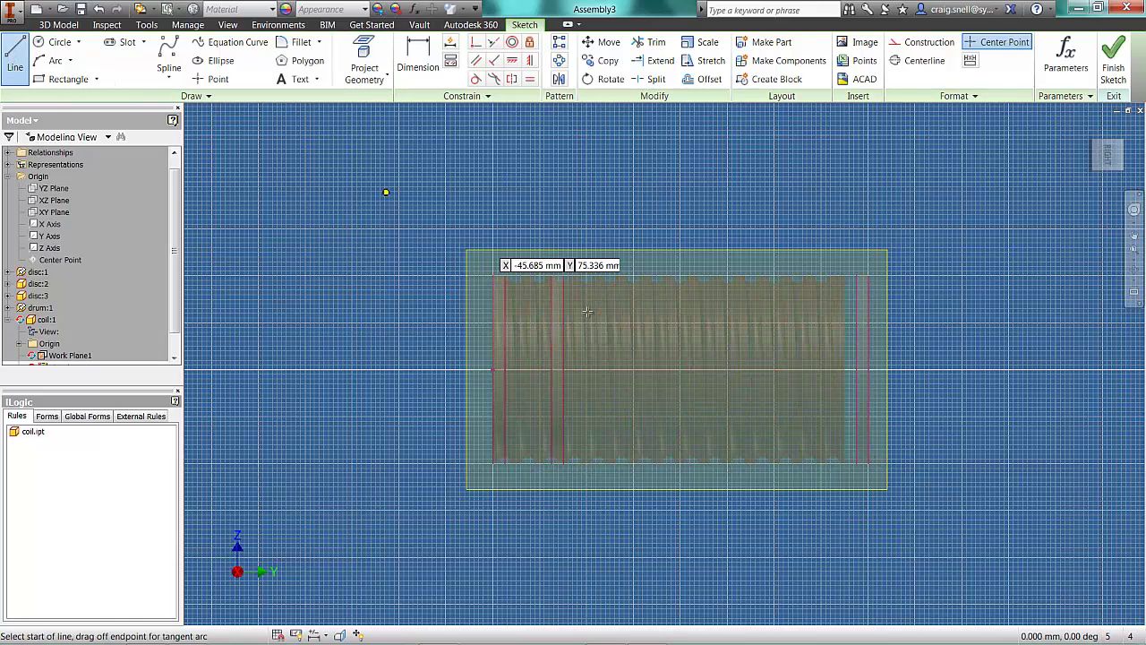
pyautogui.click(492, 369)
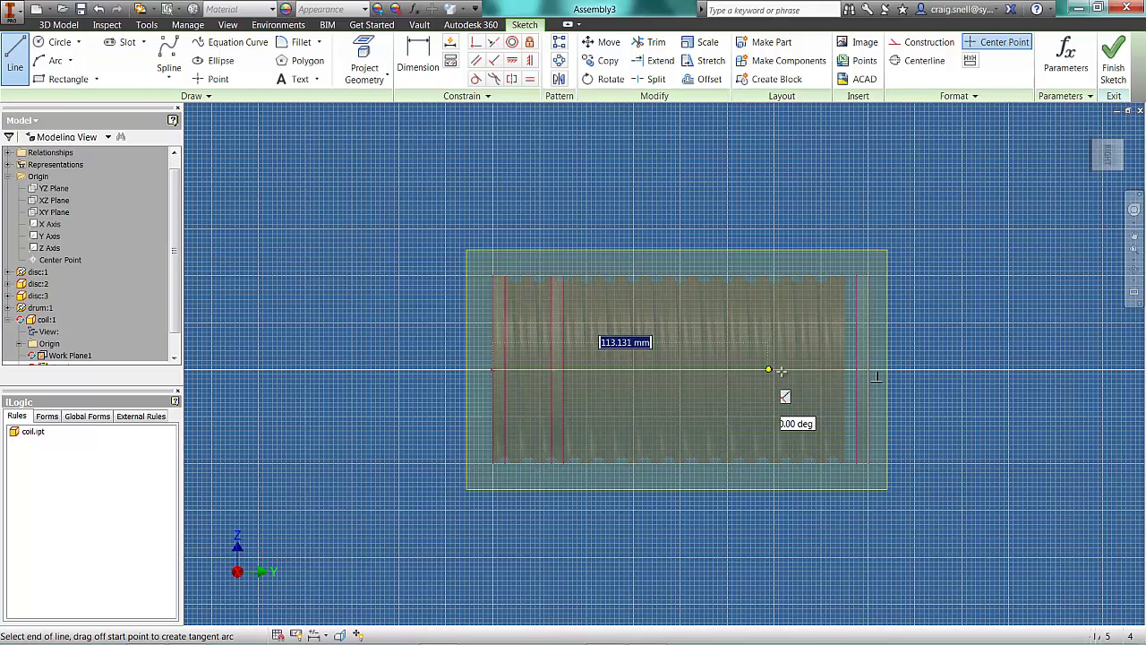
pyautogui.click(870, 370)
pyautogui.rightClick(931, 367)
pyautogui.click(851, 360)
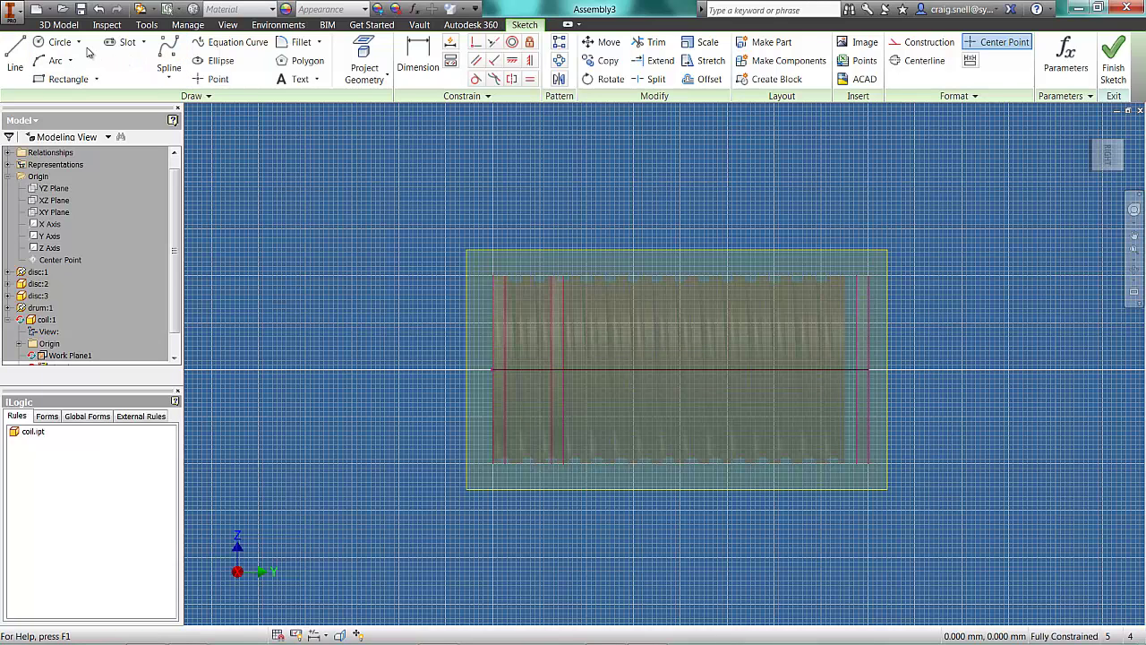
# - Draw a 5 mm circle centred on the drum's lower-left corner and finish the sketch
pyautogui.click(54, 43)
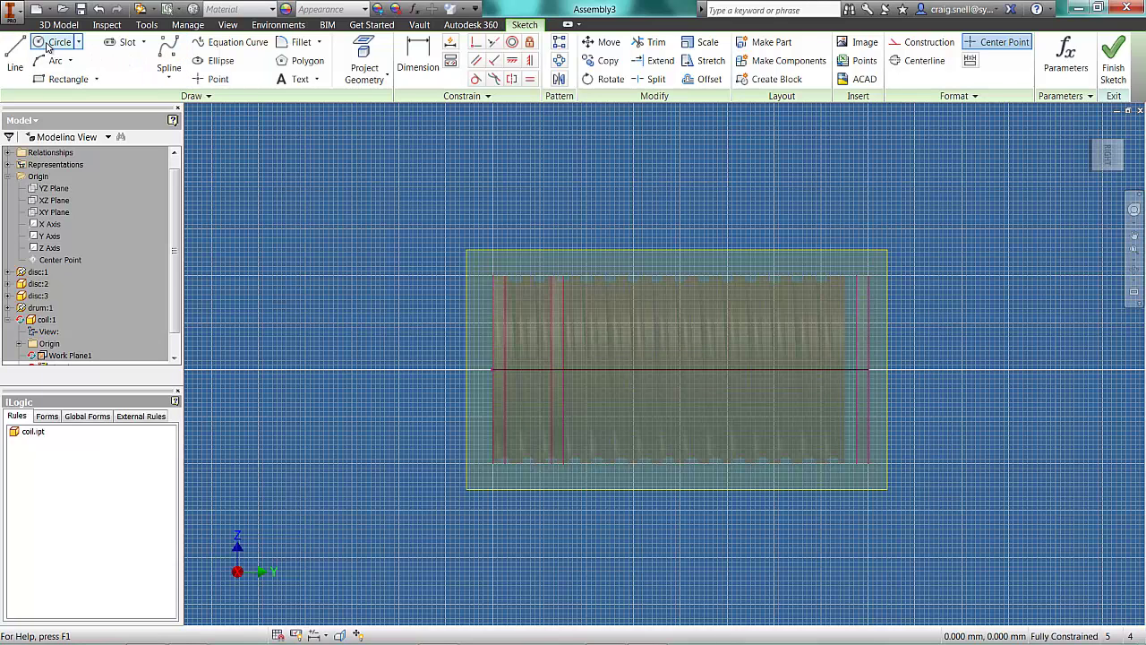
pyautogui.click(507, 462)
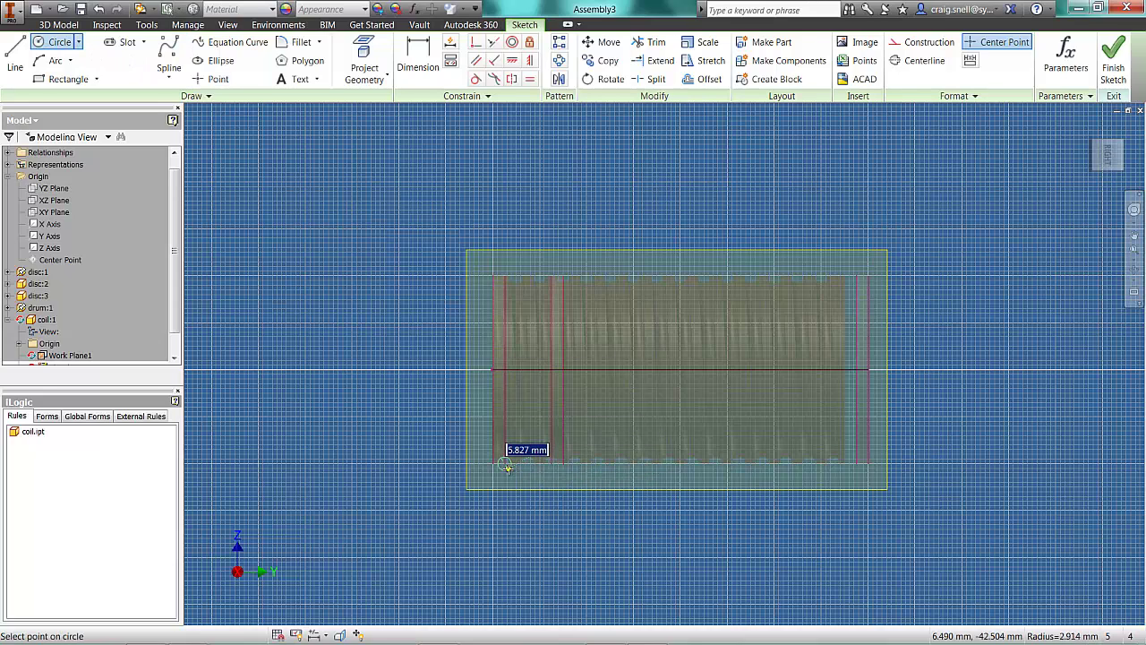
pyautogui.write('5')
pyautogui.press('Return')
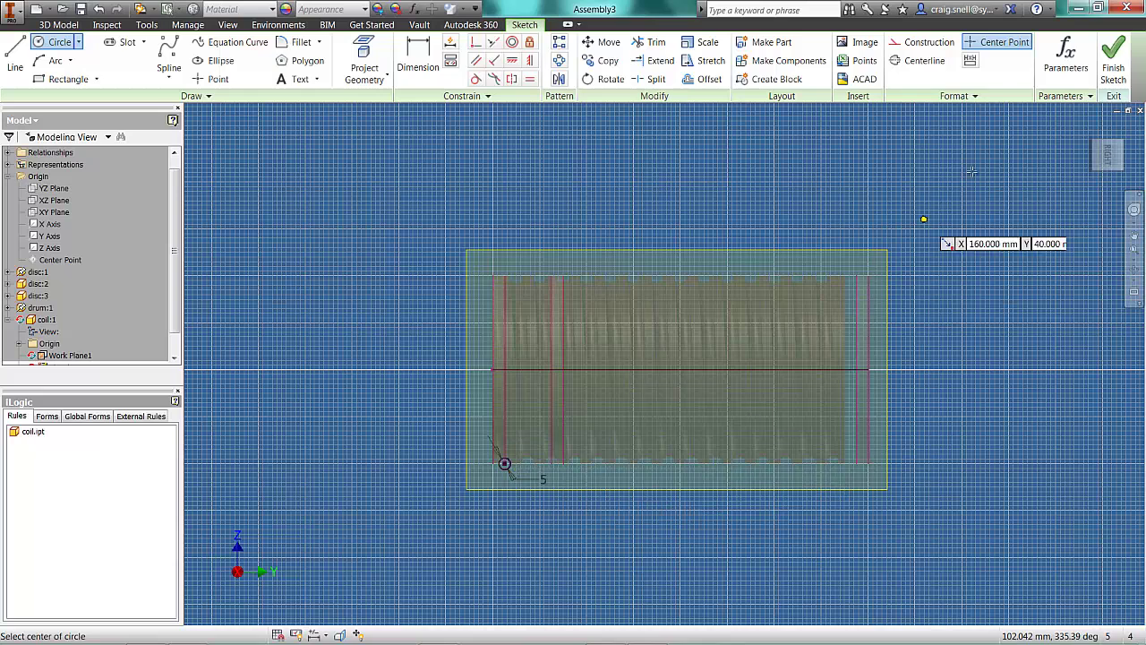
pyautogui.click(1110, 63)
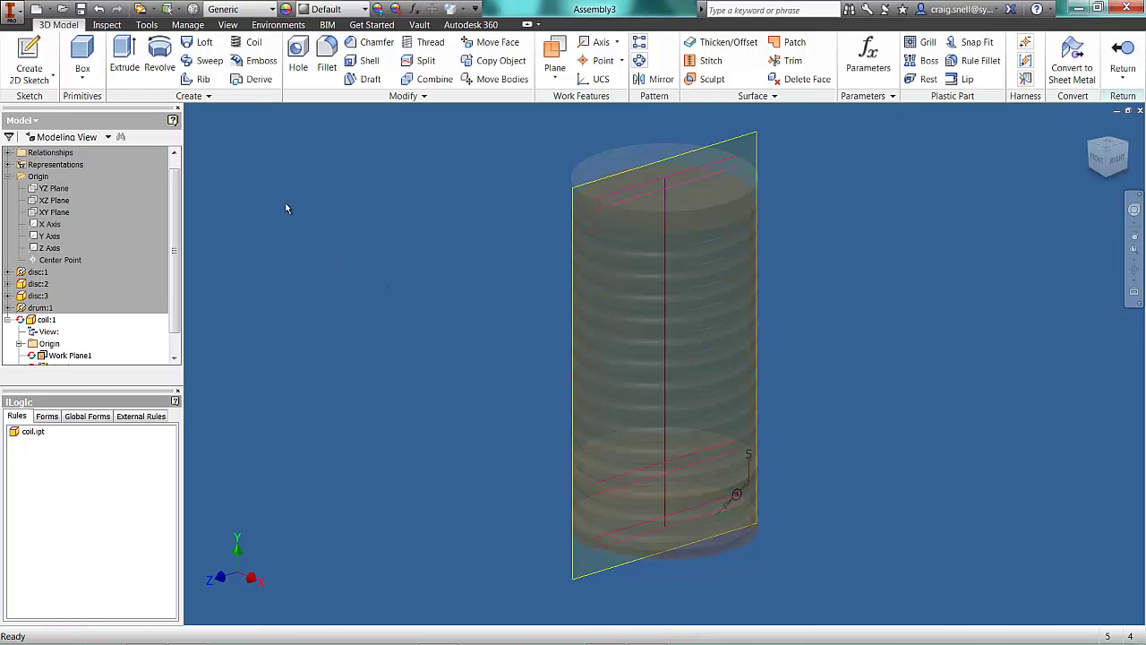
pyautogui.click(255, 45)
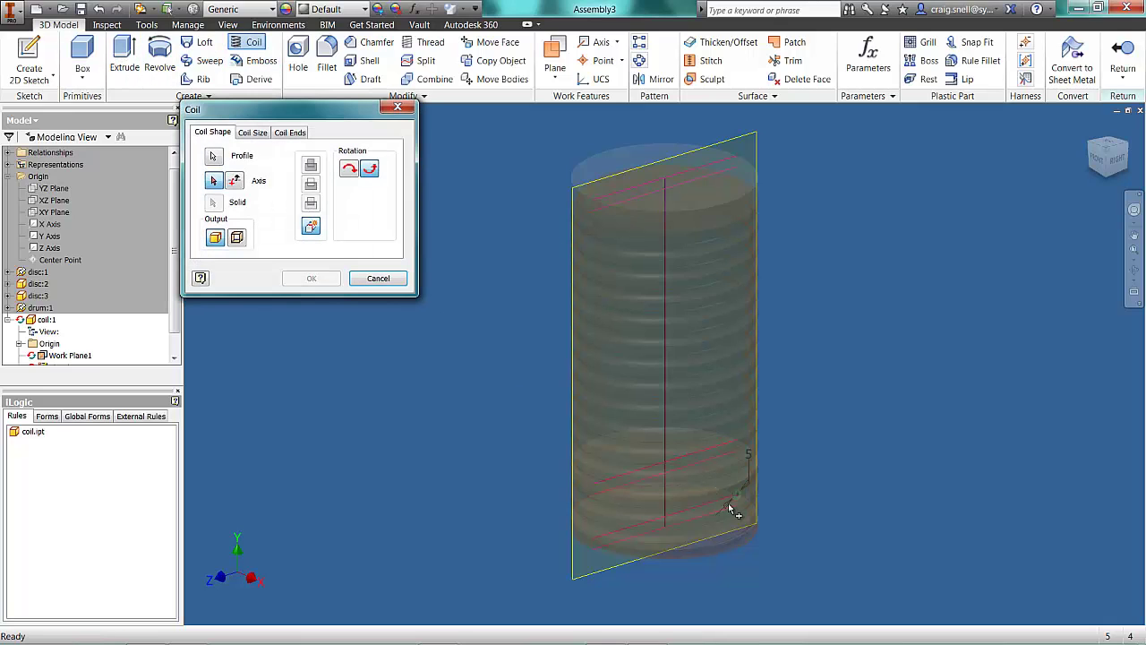
pyautogui.click(667, 490)
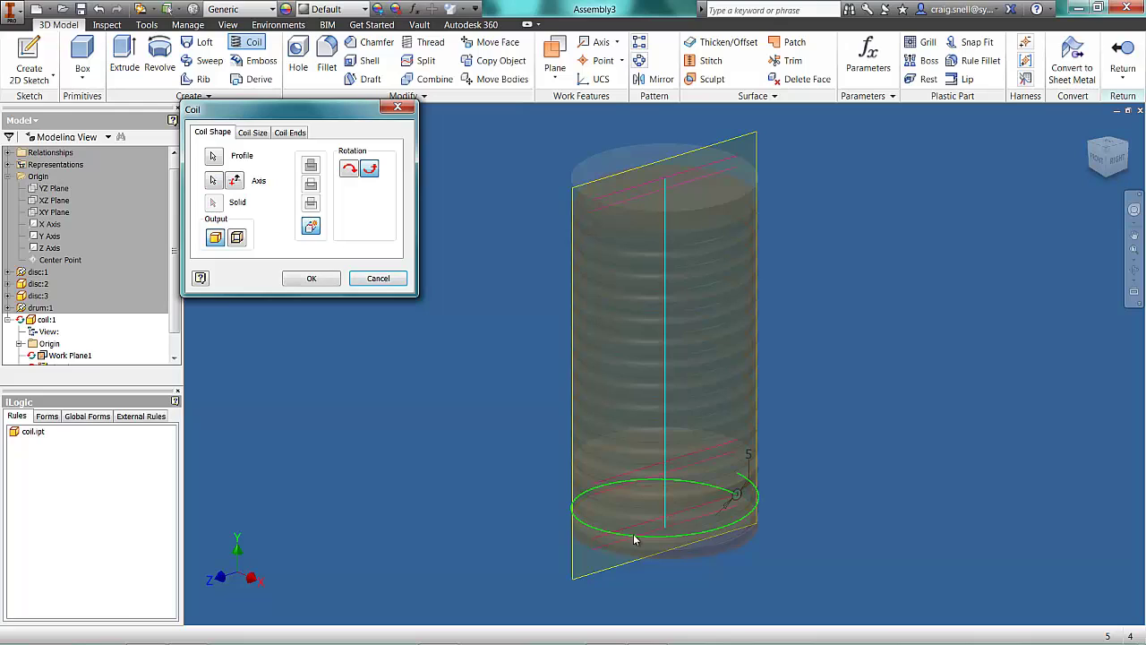
pyautogui.click(256, 133)
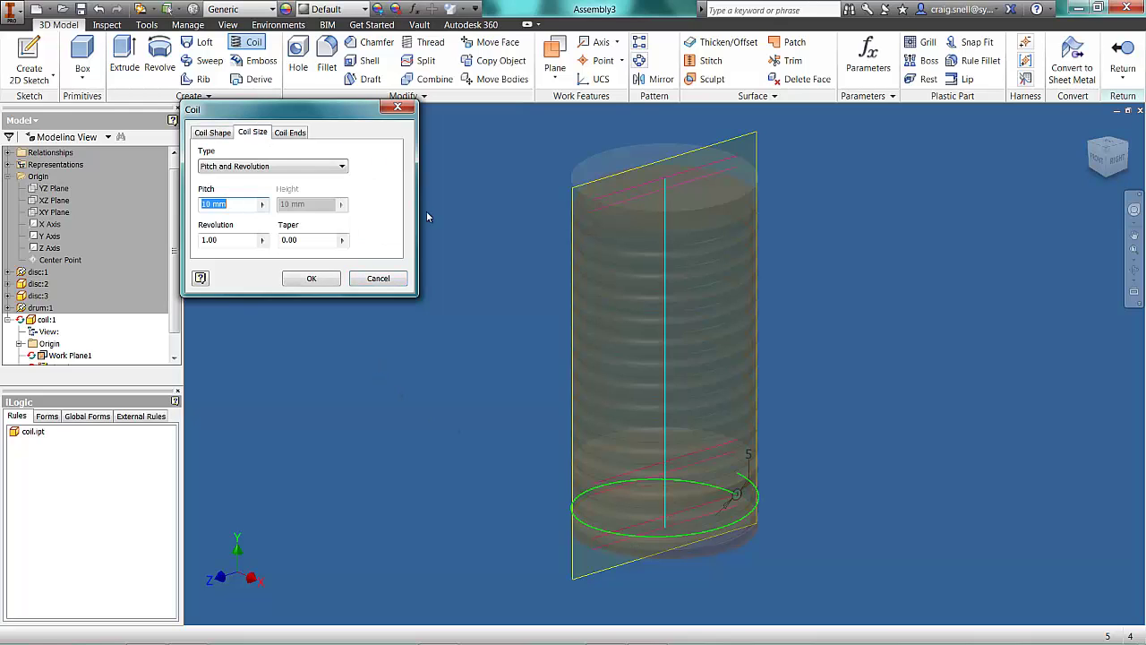
pyautogui.click(225, 169)
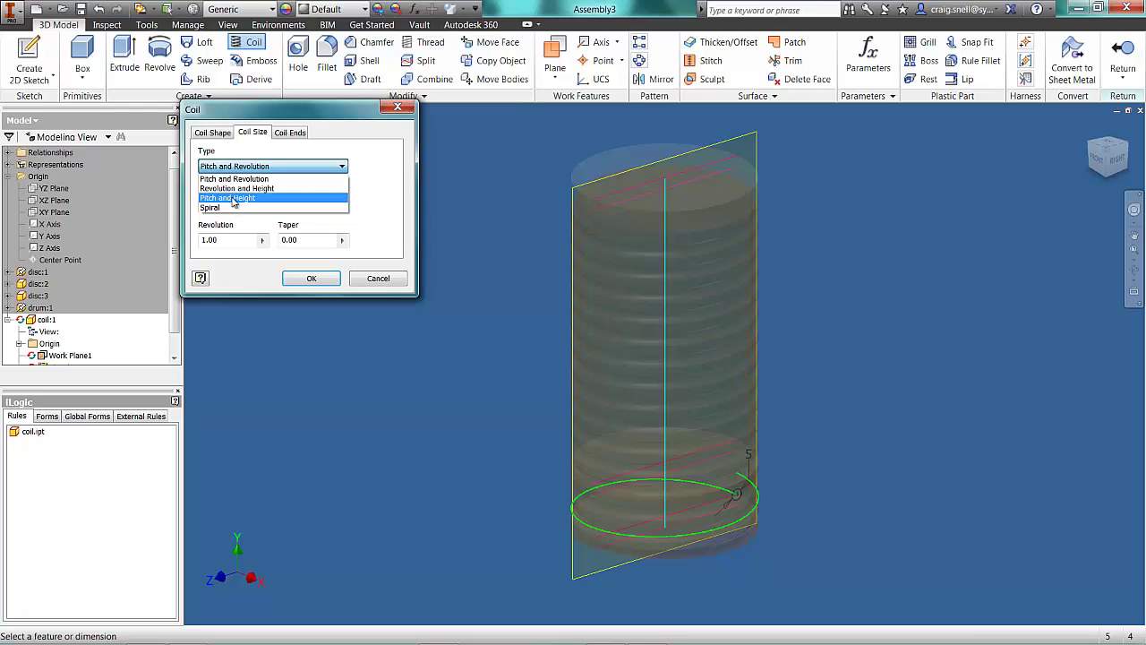
pyautogui.click(231, 198)
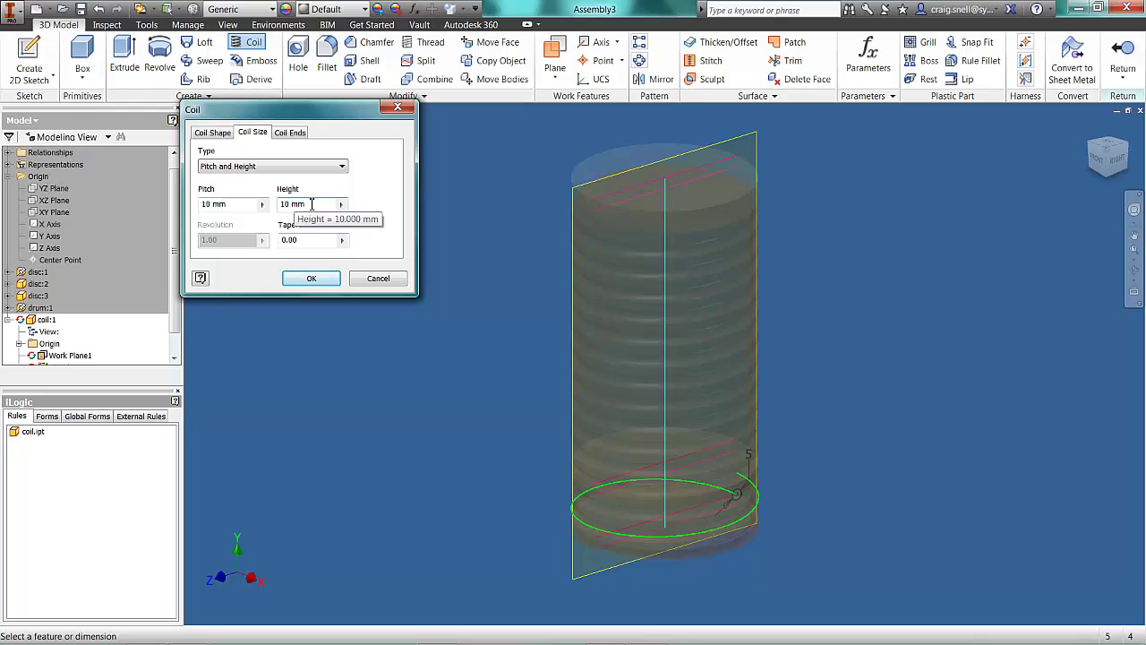
pyautogui.moveTo(311, 204); pyautogui.dragTo(289, 209)
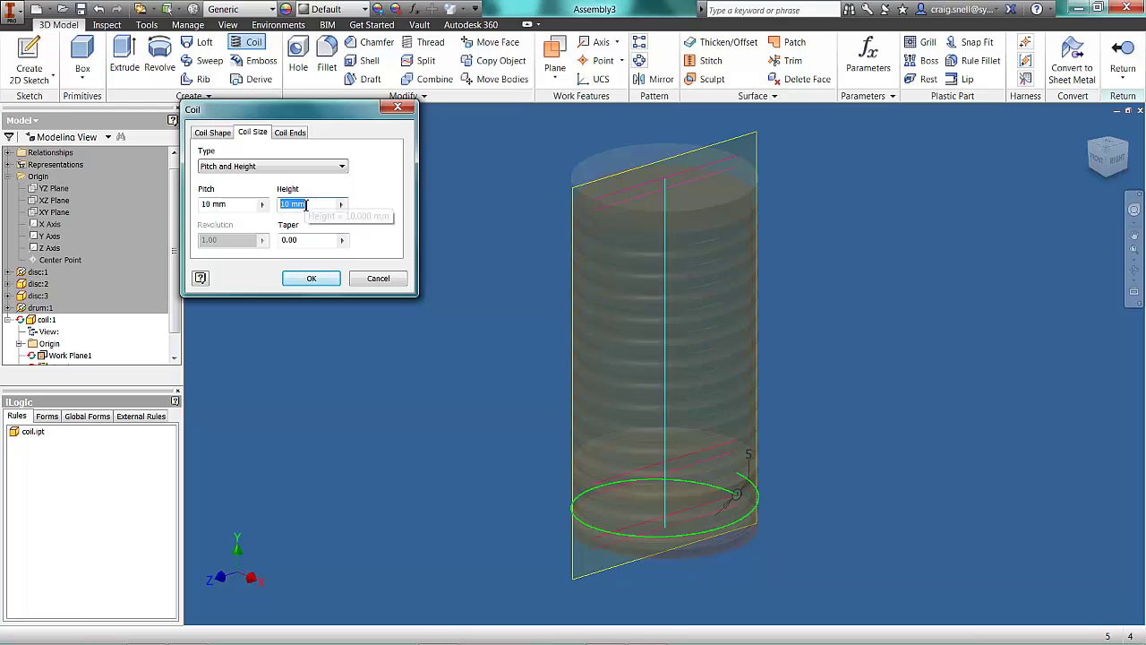
pyautogui.rightClick(312, 207)
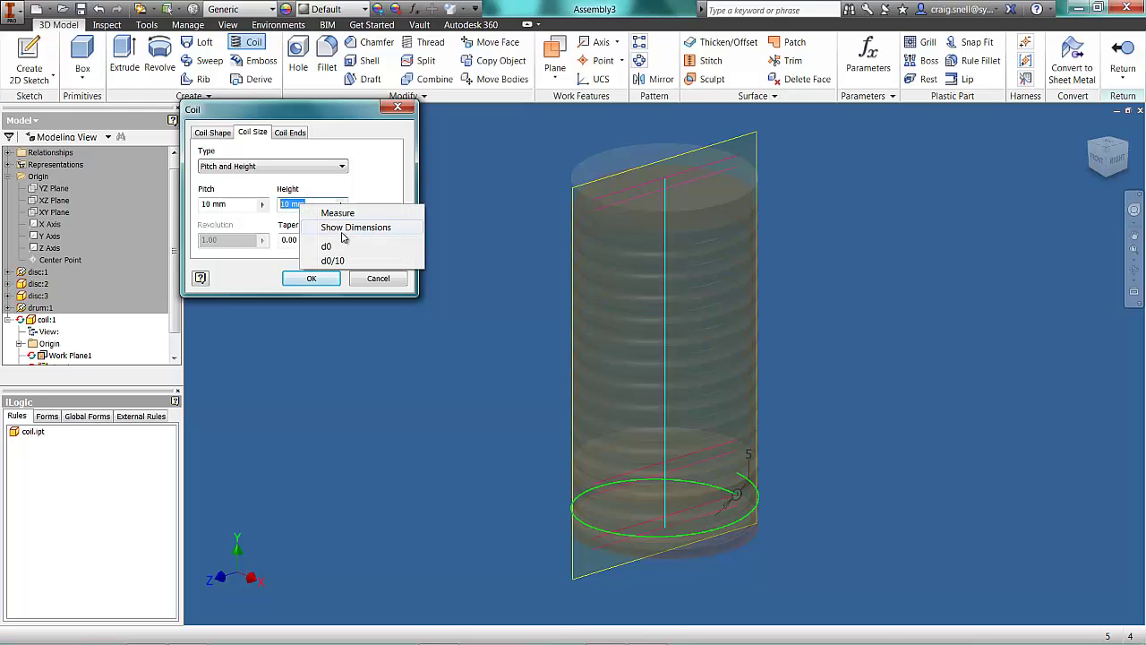
pyautogui.click(378, 278)
# - Cancel the coil, reopen Sketch1, and add a driven 20 dimension between the two lines
pyautogui.click(377, 277)
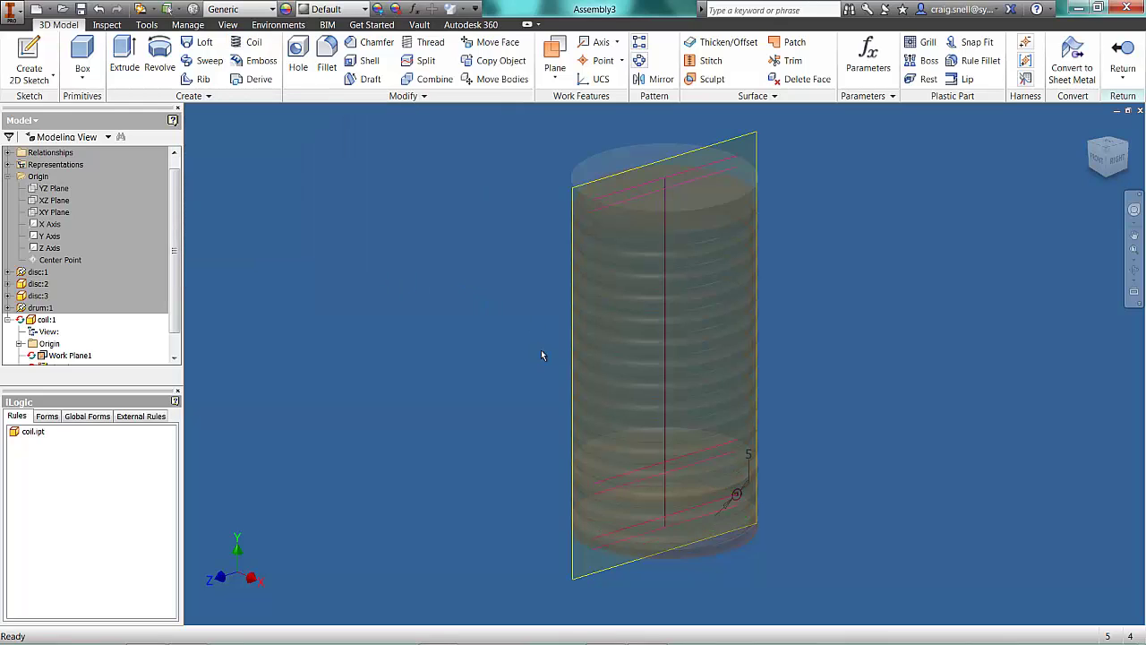
pyautogui.keyDown('shift'); pyautogui.moveTo(906, 311); pyautogui.dragTo(626, 296, button='middle'); pyautogui.keyUp('shift')
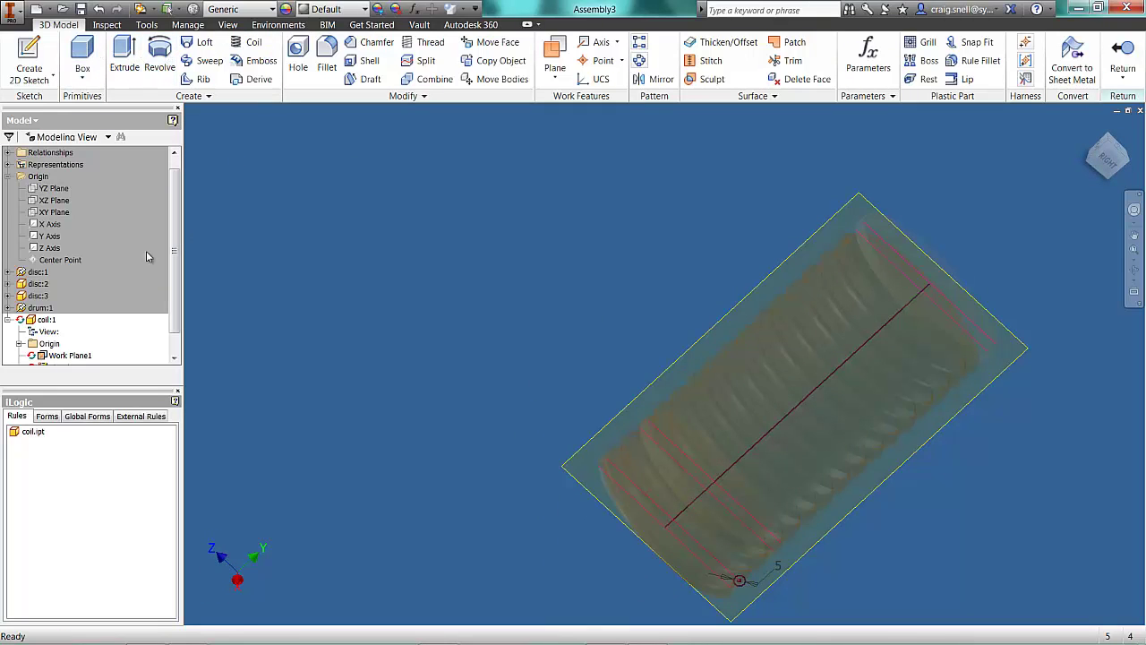
pyautogui.click(174, 357)
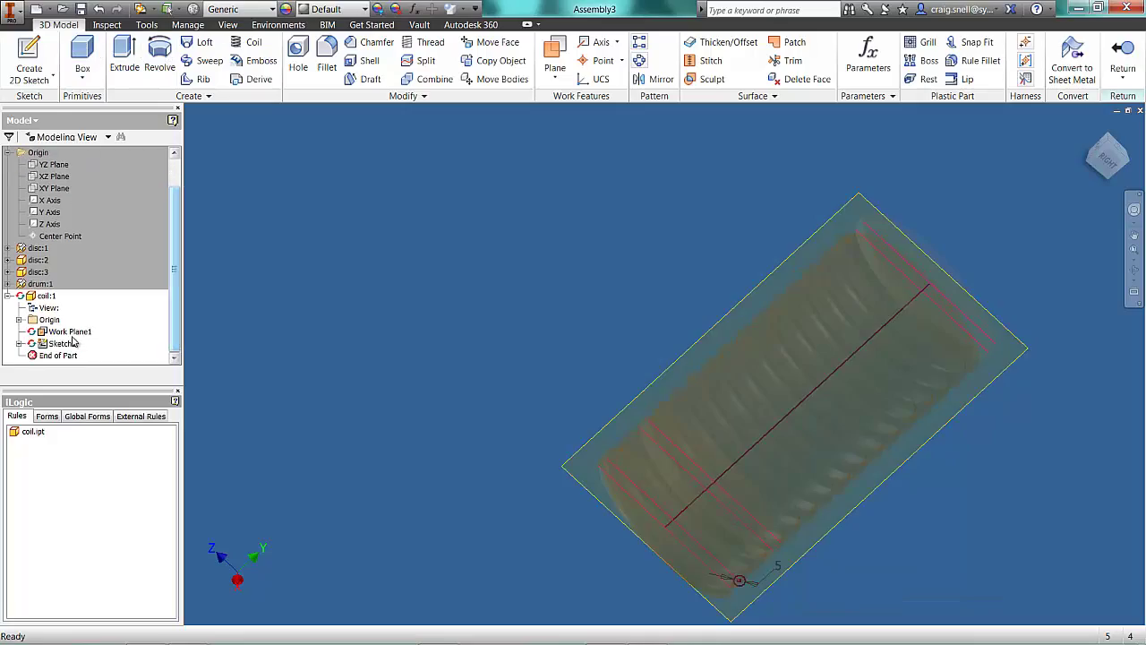
pyautogui.doubleClick(74, 342)
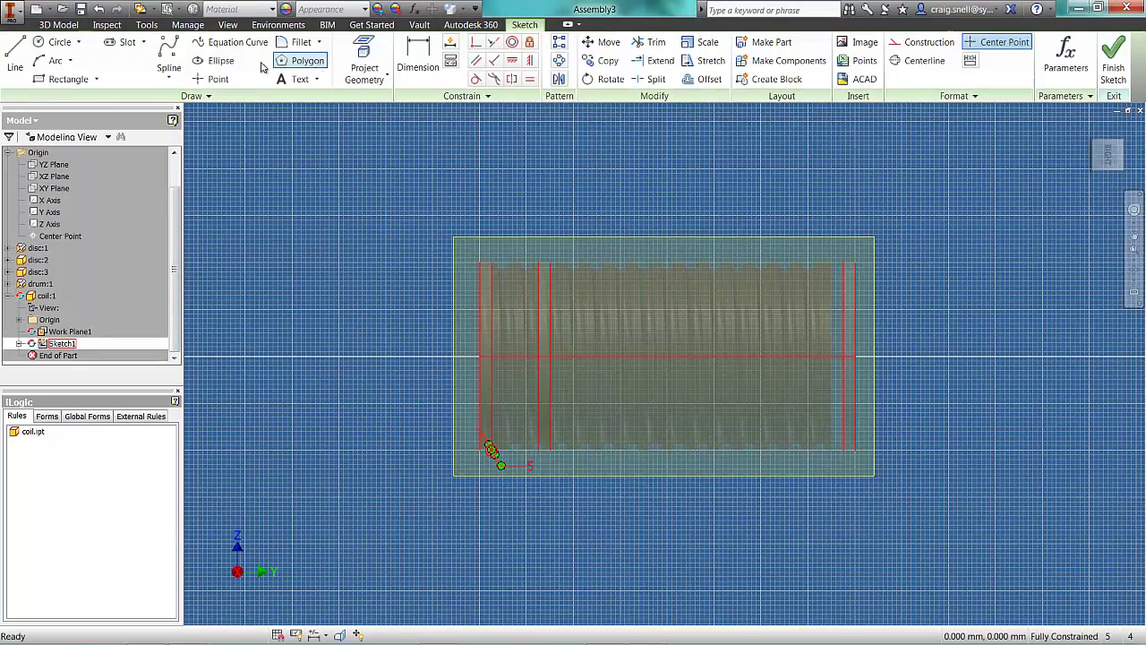
pyautogui.click(418, 61)
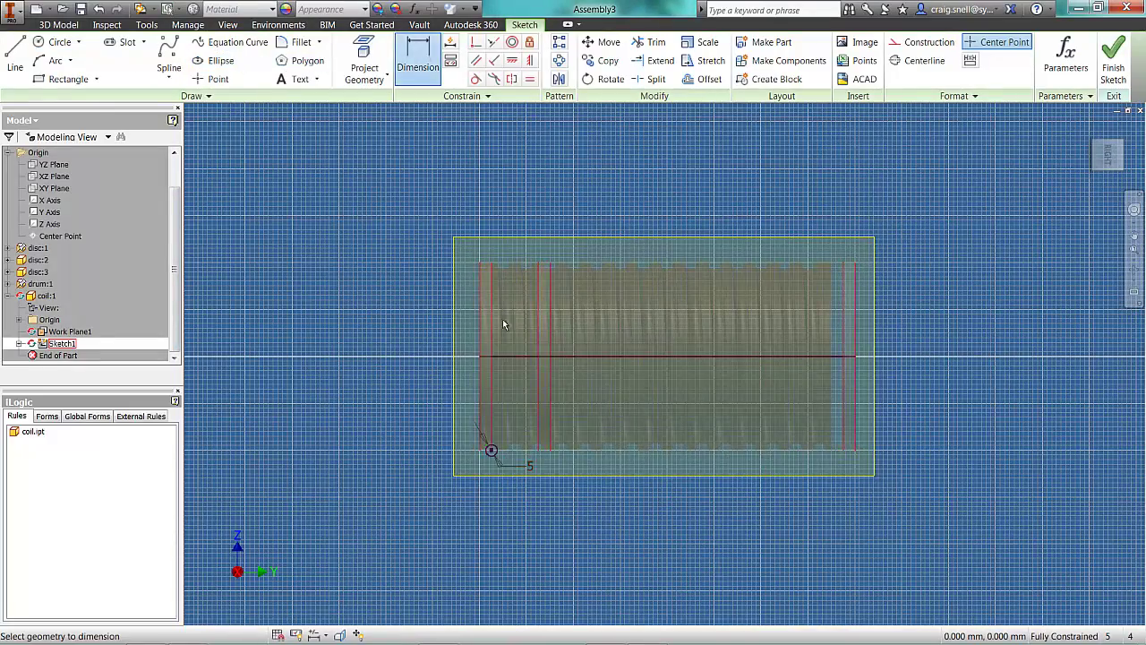
pyautogui.click(491, 415)
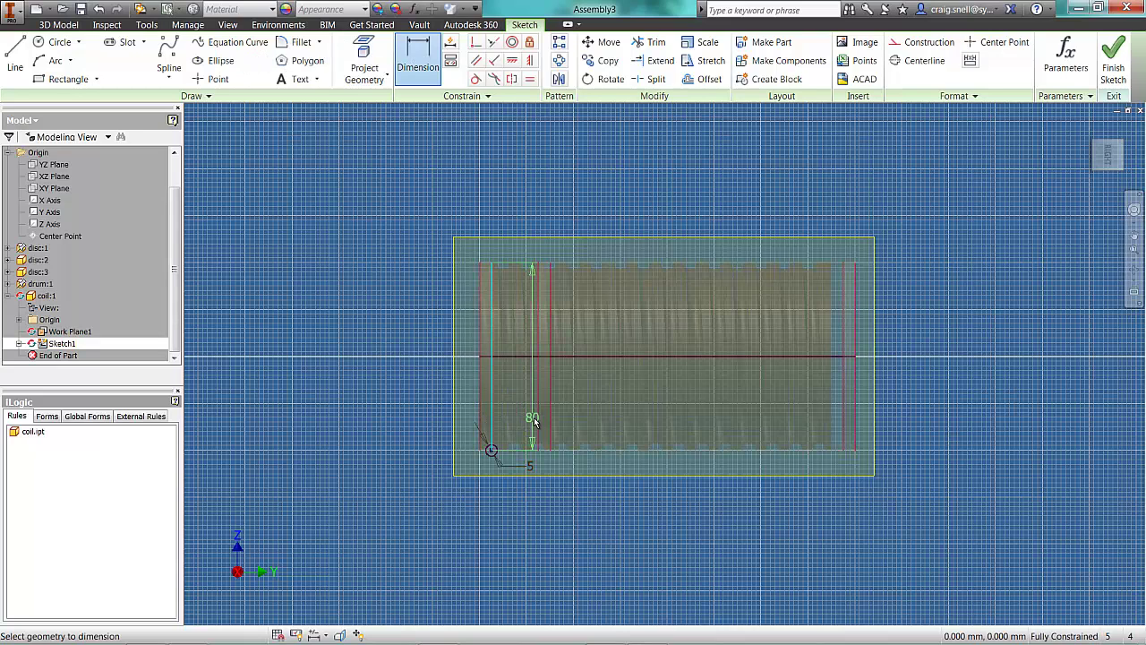
pyautogui.click(538, 417)
pyautogui.click(526, 516)
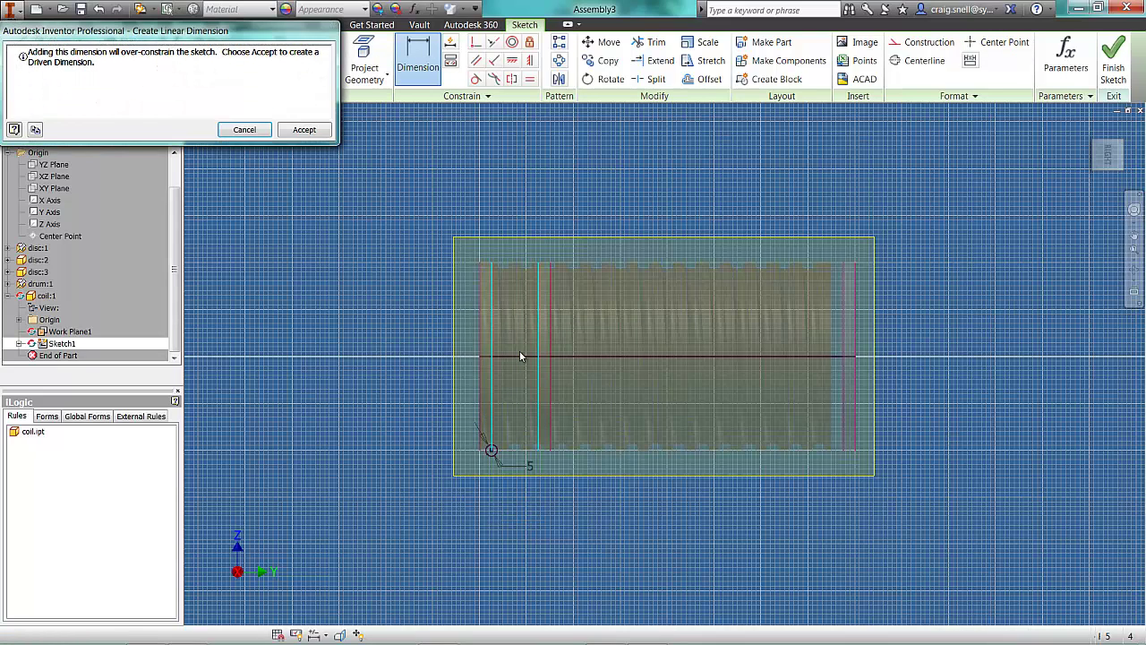
pyautogui.click(304, 130)
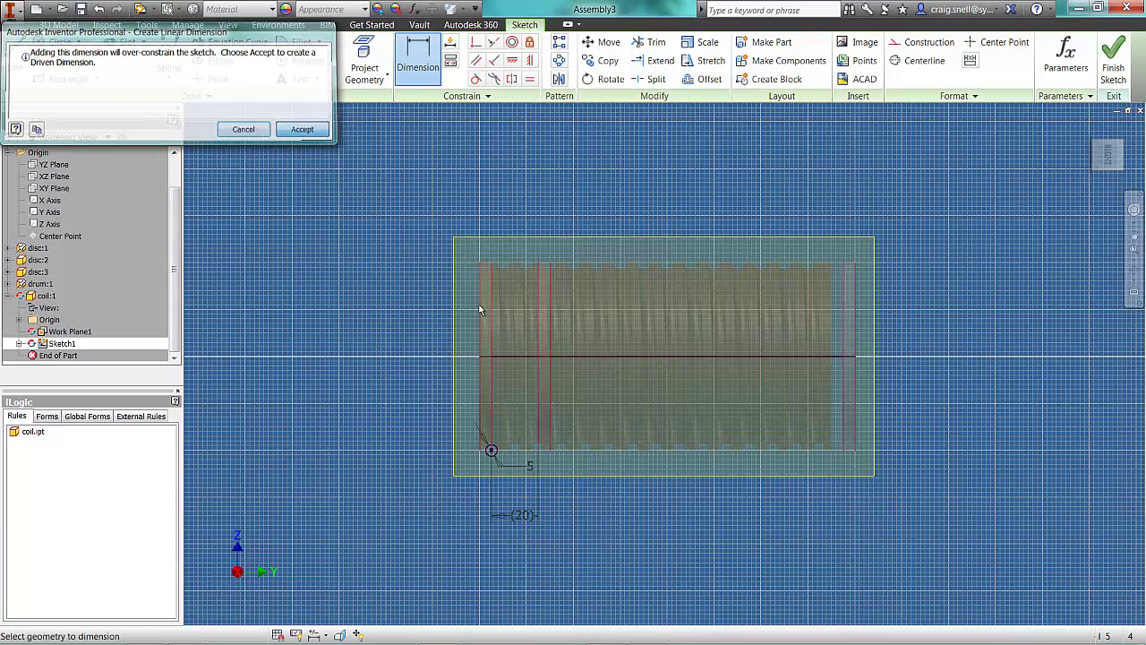
# - Add a driven 125 dimension to the drum's right end line and finish the sketch
pyautogui.click(551, 419)
pyautogui.press('Escape')
pyautogui.click(842, 421)
pyautogui.click(721, 507)
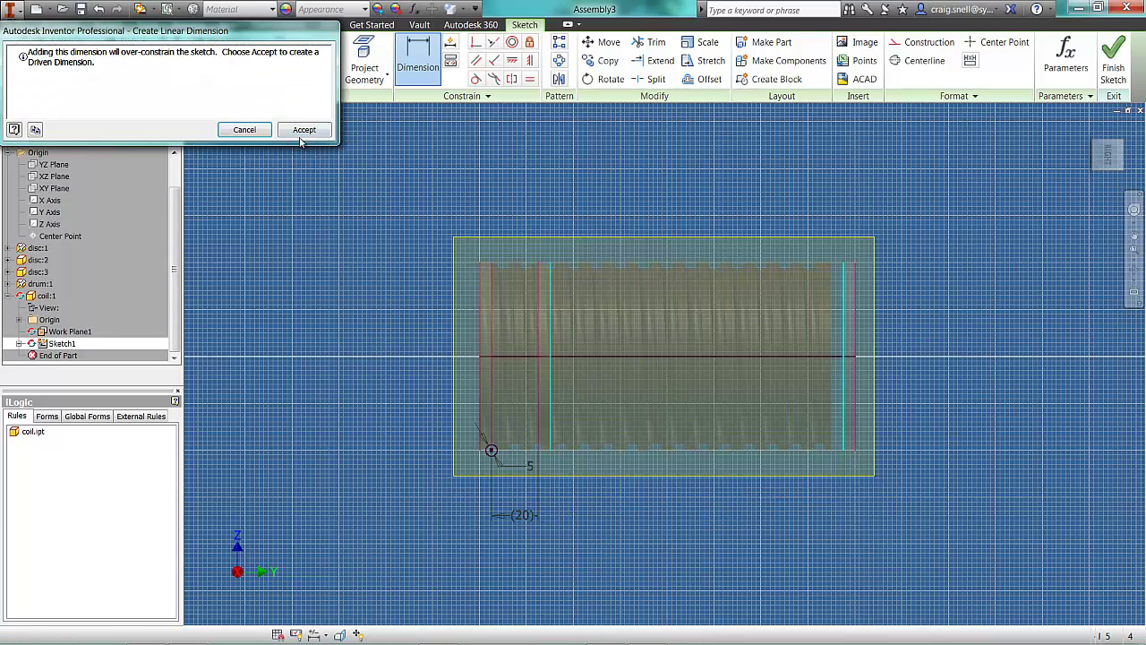
pyautogui.click(304, 130)
pyautogui.click(1113, 62)
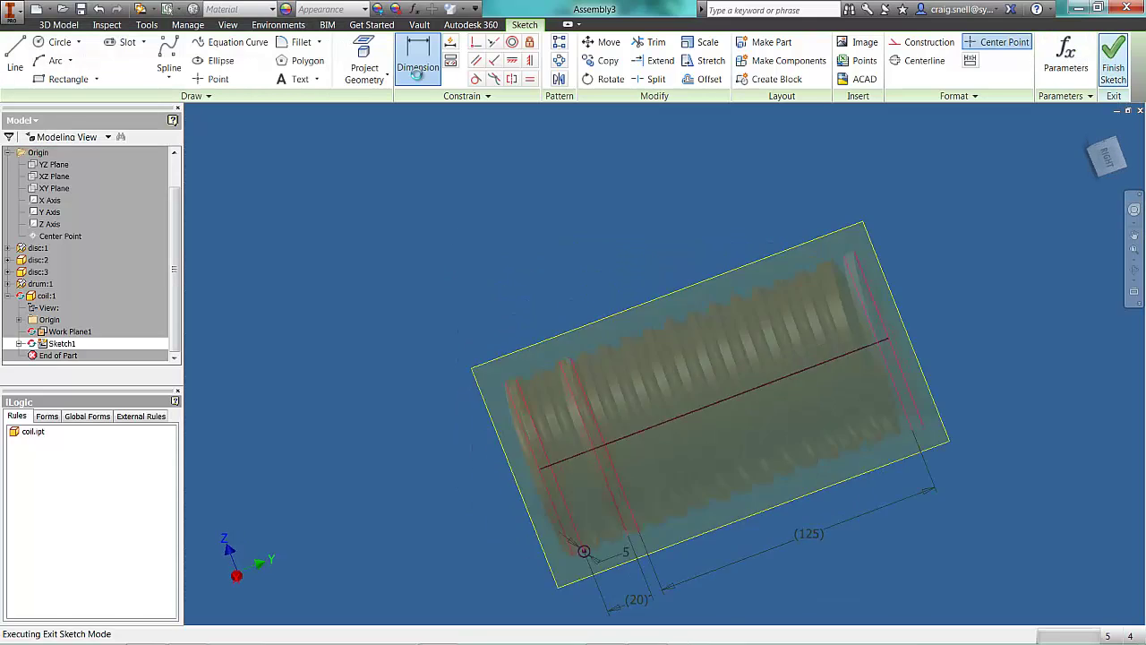
# - Coil the circle around the drum's centreline using Pitch and Height, height linked to the 20 dimension
pyautogui.click(254, 42)
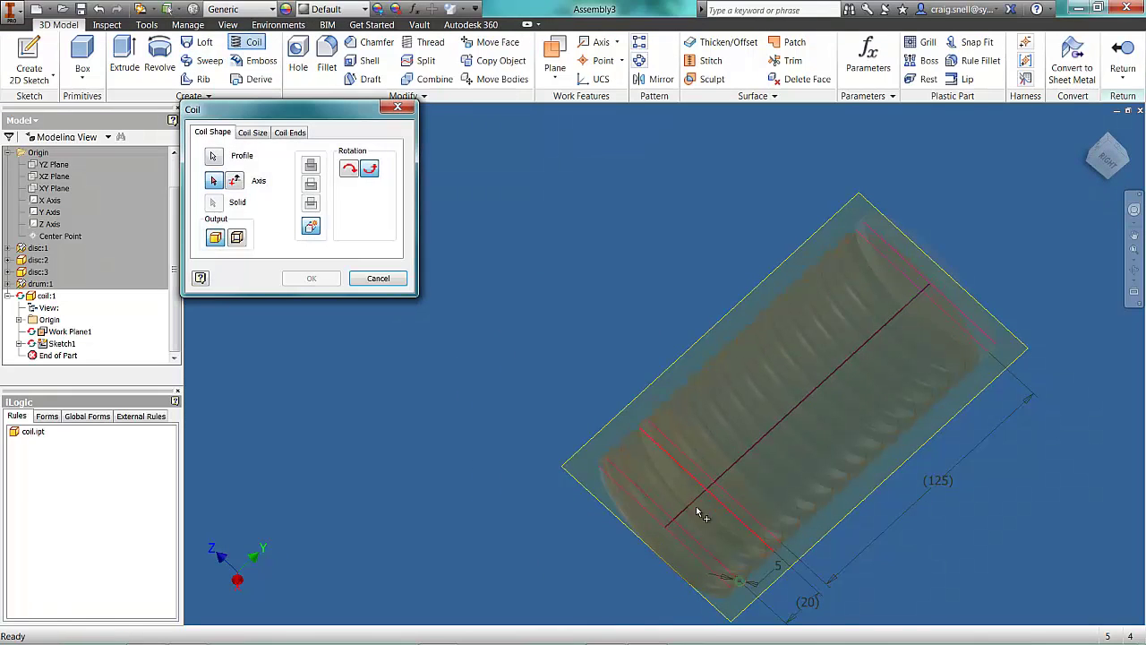
pyautogui.click(736, 462)
pyautogui.moveTo(708, 451); pyautogui.dragTo(612, 311, button='middle')
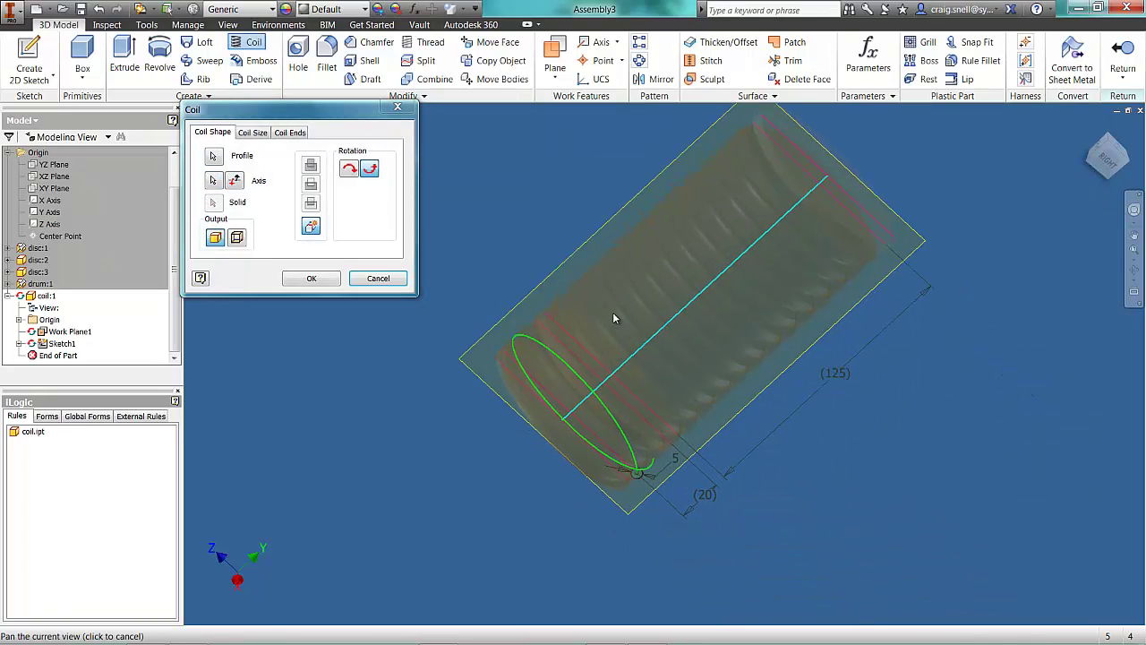
pyautogui.click(250, 133)
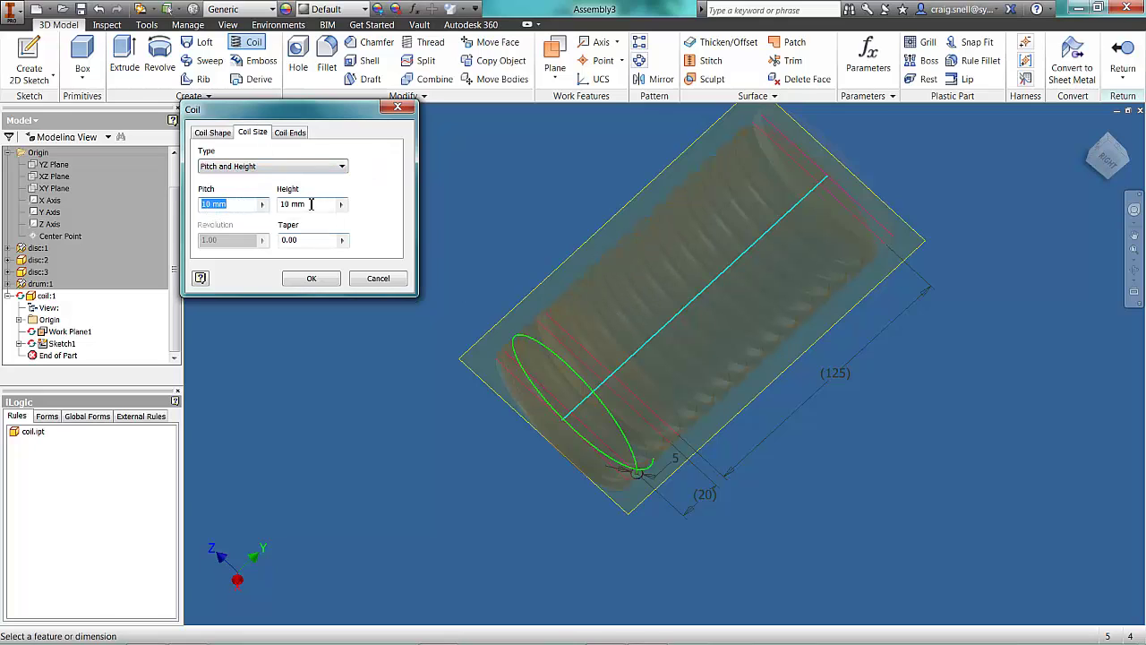
pyautogui.press('Tab')
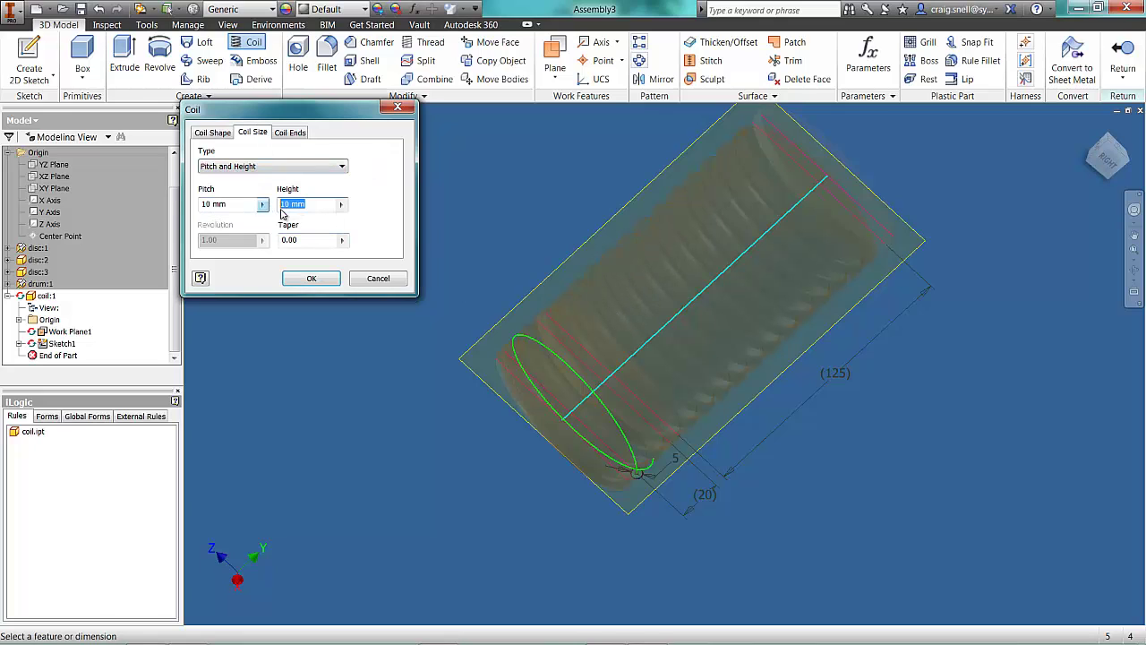
pyautogui.click(706, 498)
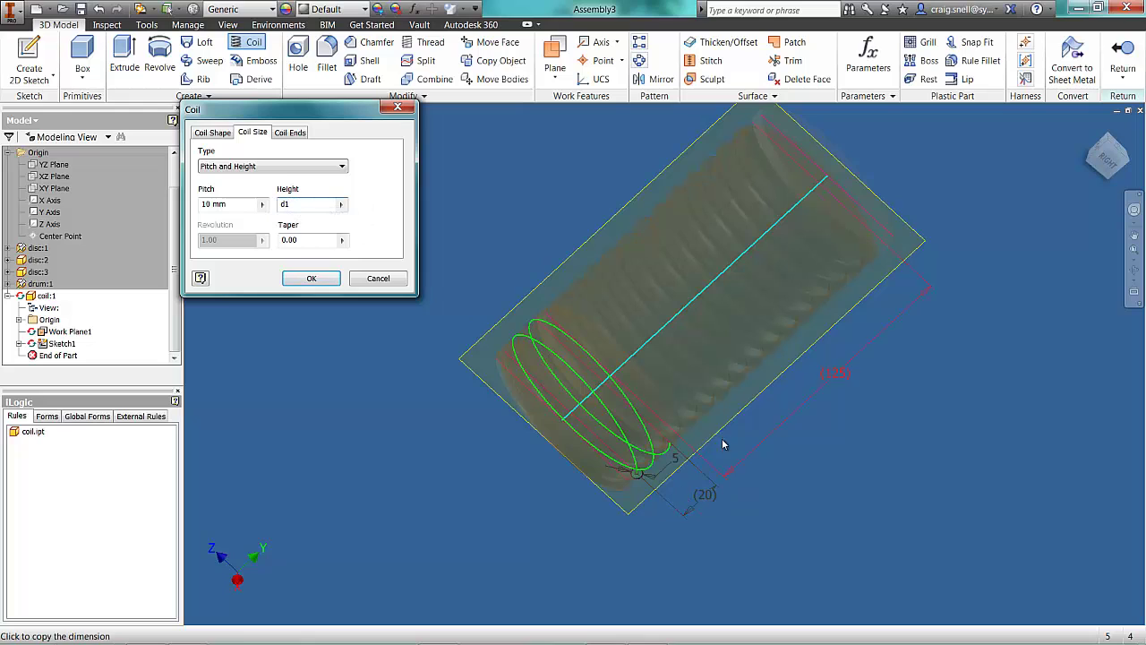
pyautogui.click(314, 282)
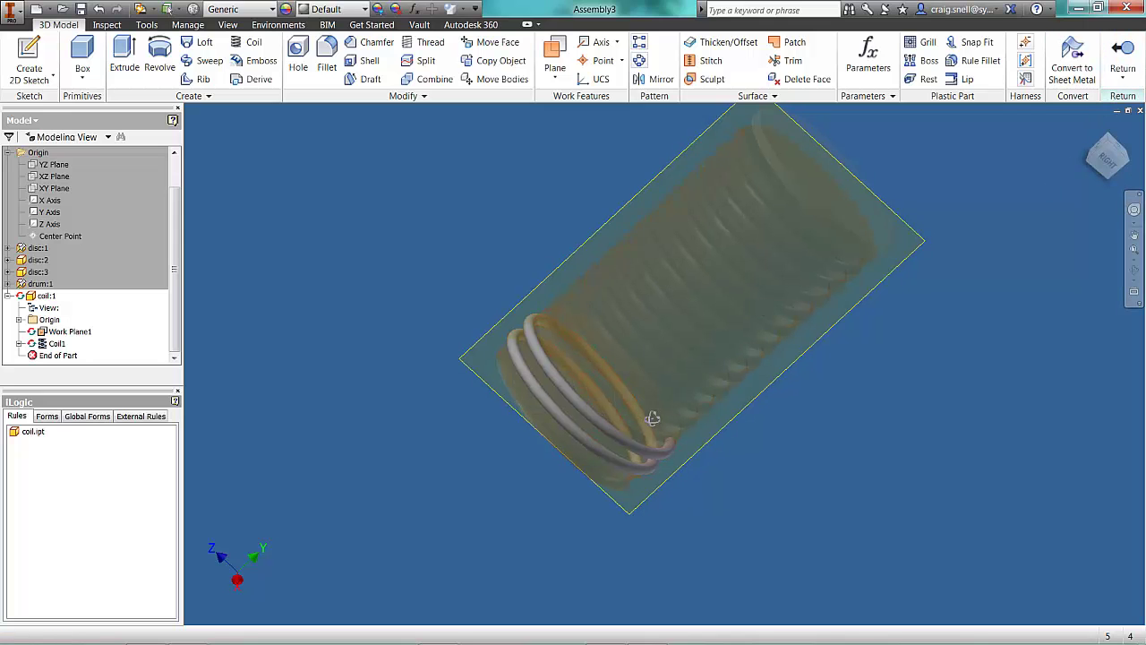
# - Open and close a new 2D sketch on Work Plane1 at the coil's starting end
pyautogui.keyDown('shift'); pyautogui.moveTo(583, 394); pyautogui.dragTo(532, 410, button='middle'); pyautogui.keyUp('shift')
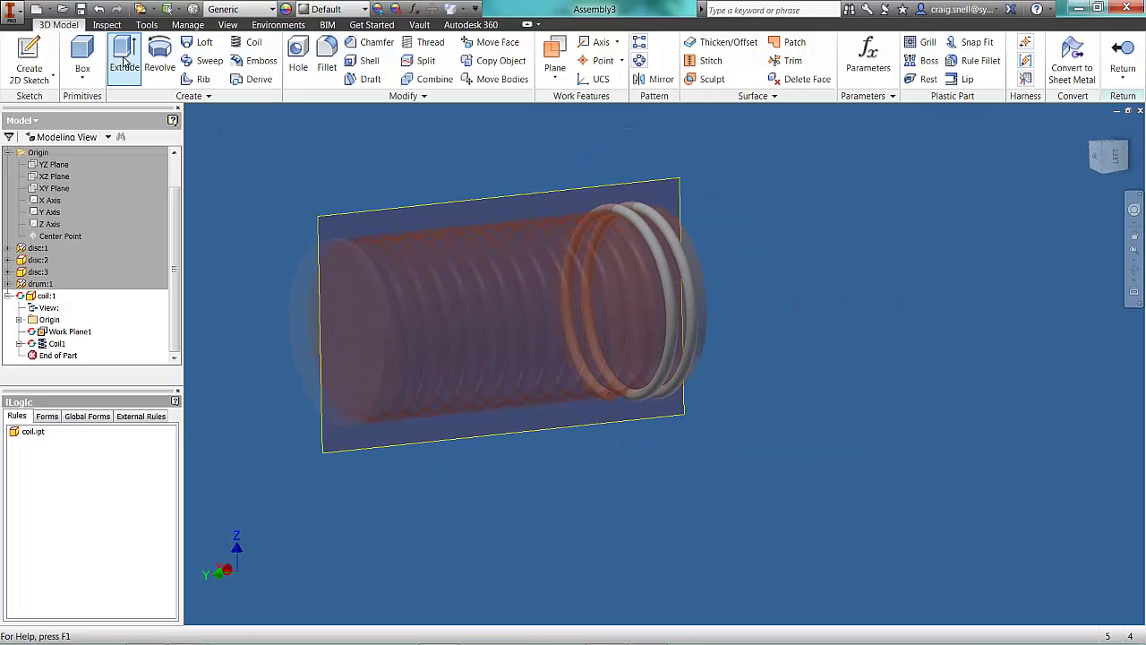
pyautogui.click(27, 54)
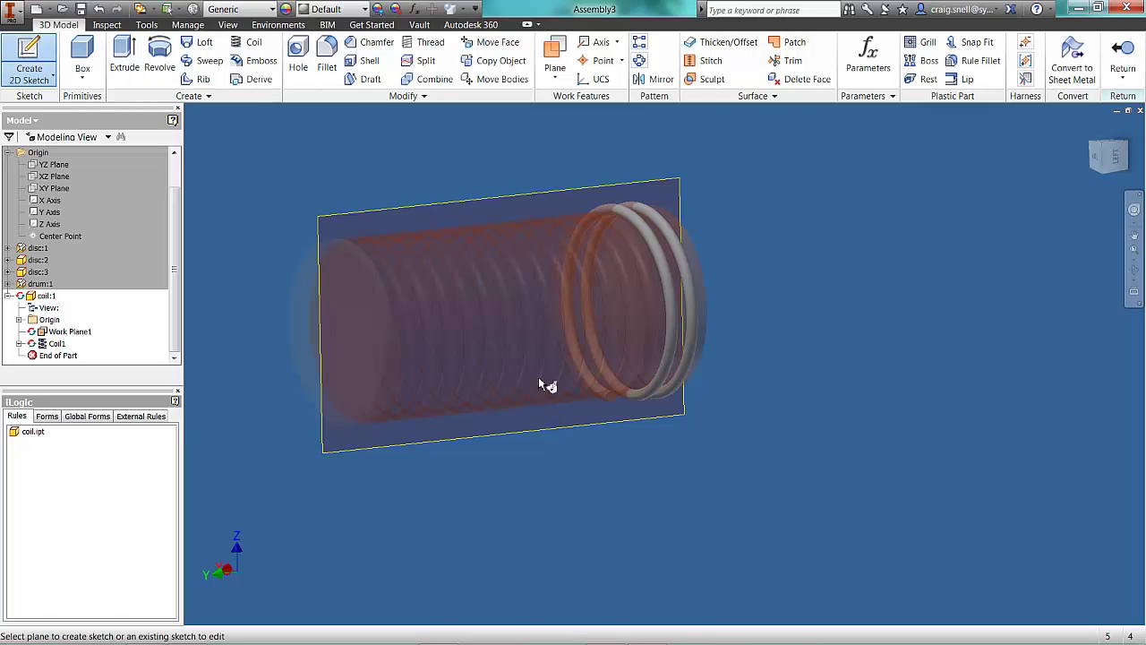
pyautogui.scroll(3, 564, 392)
pyautogui.click(654, 410)
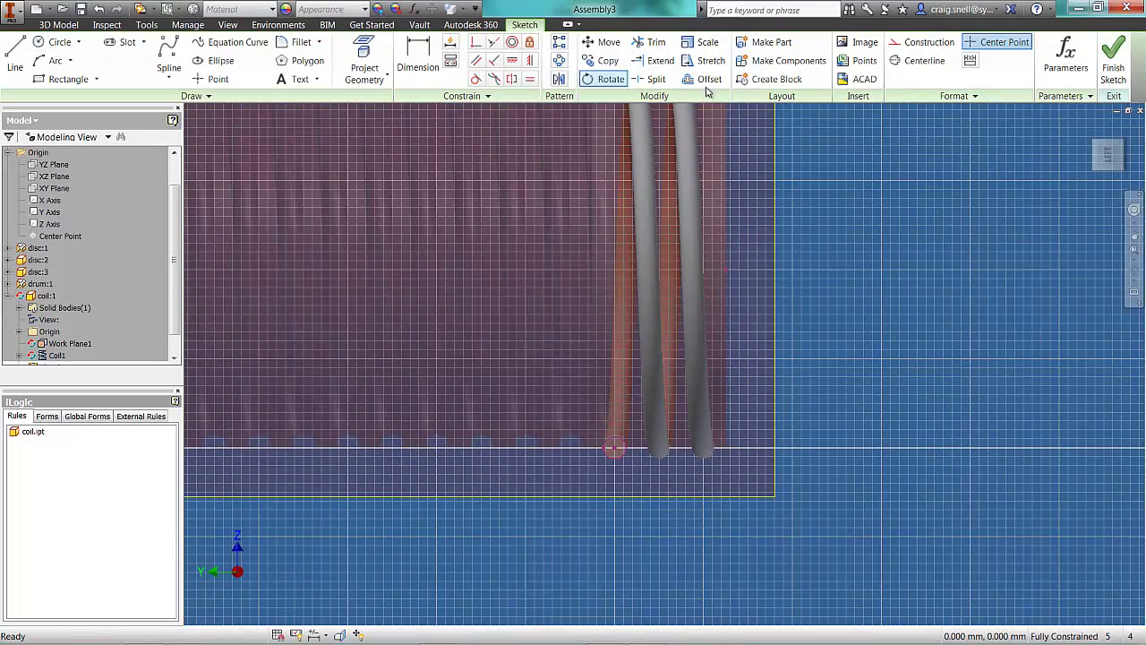
pyautogui.click(1113, 63)
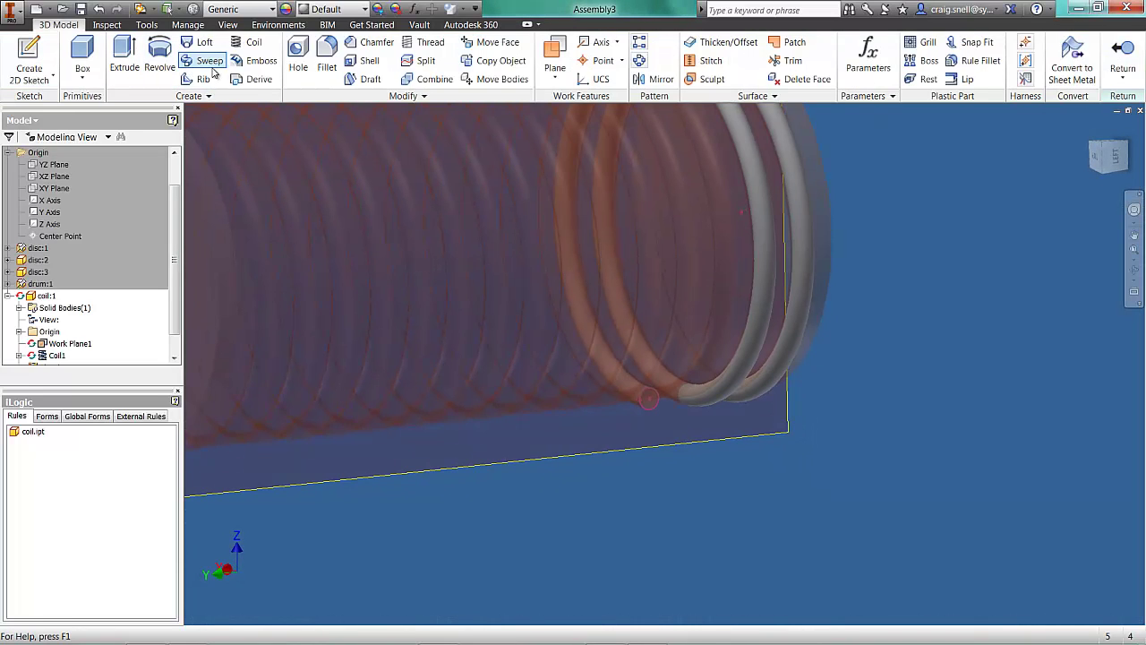
# - Extrude the coil's straight wire end with its distance linked to the 125 coil-length dimension d2
pyautogui.click(126, 60)
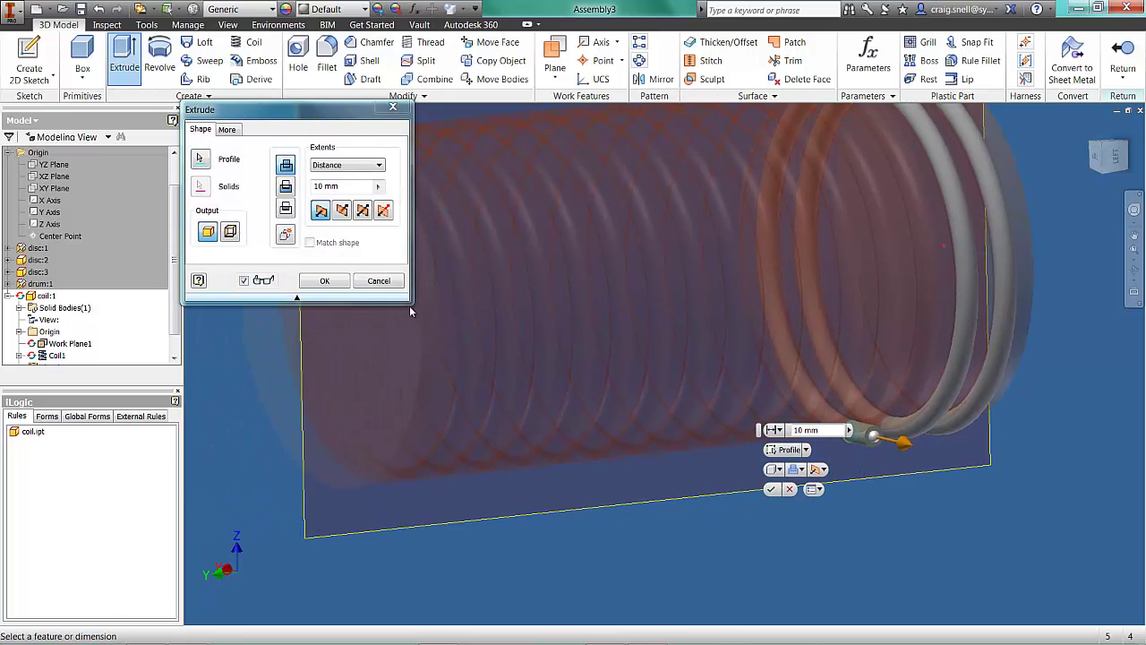
pyautogui.click(354, 190)
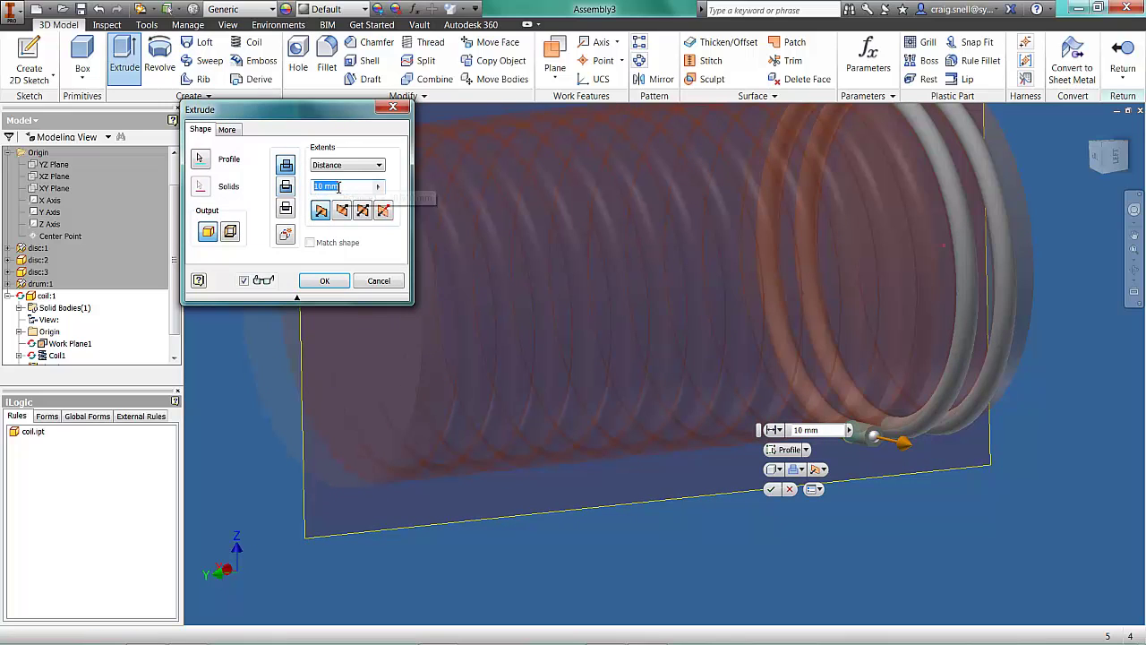
pyautogui.click(377, 186)
pyautogui.click(387, 211)
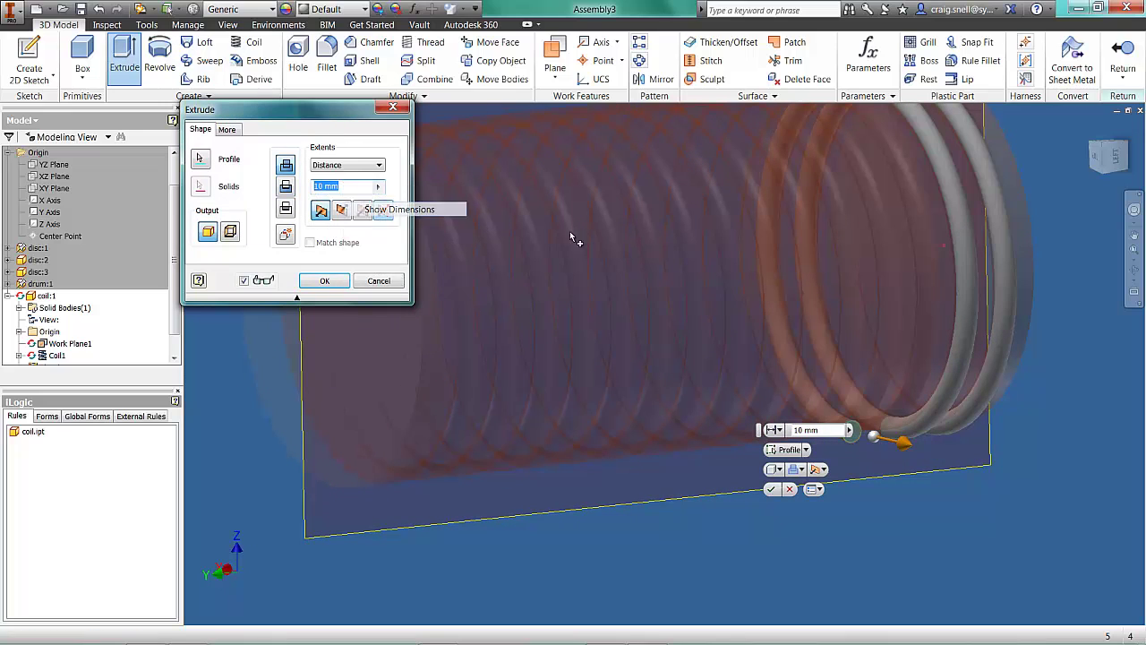
pyautogui.click(969, 302)
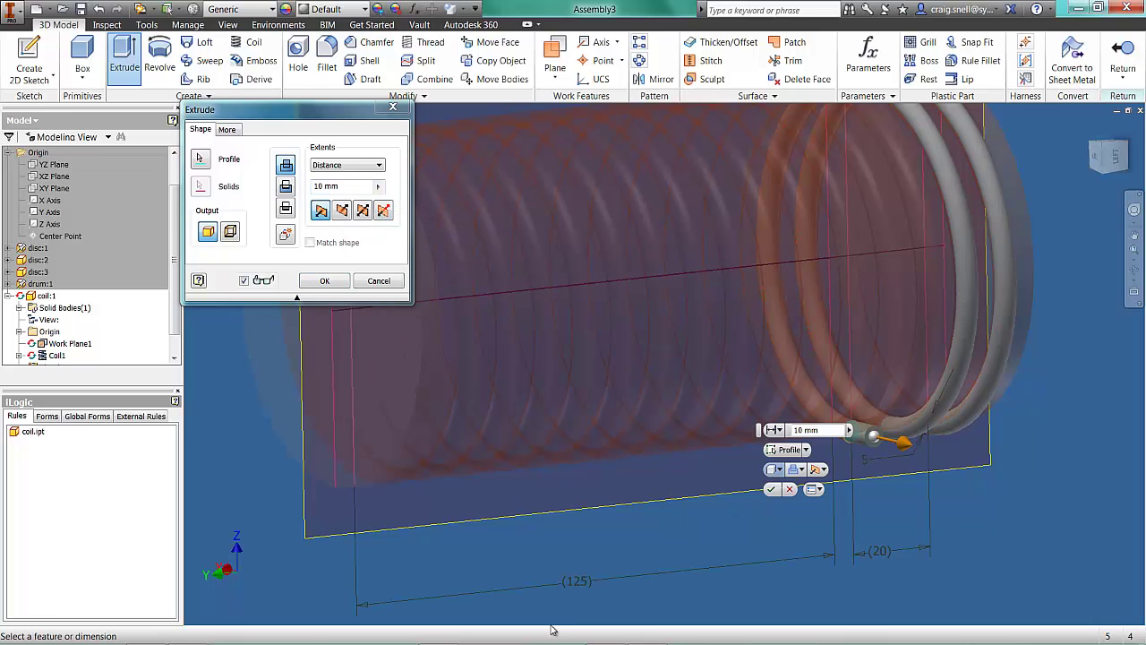
pyautogui.click(578, 583)
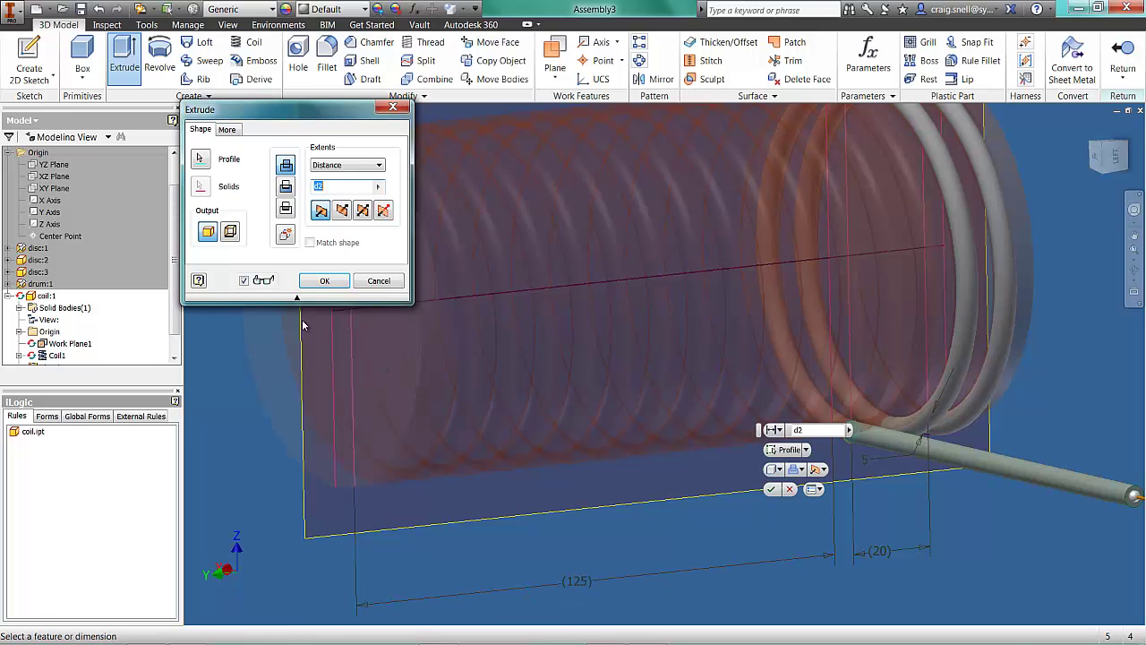
pyautogui.click(336, 285)
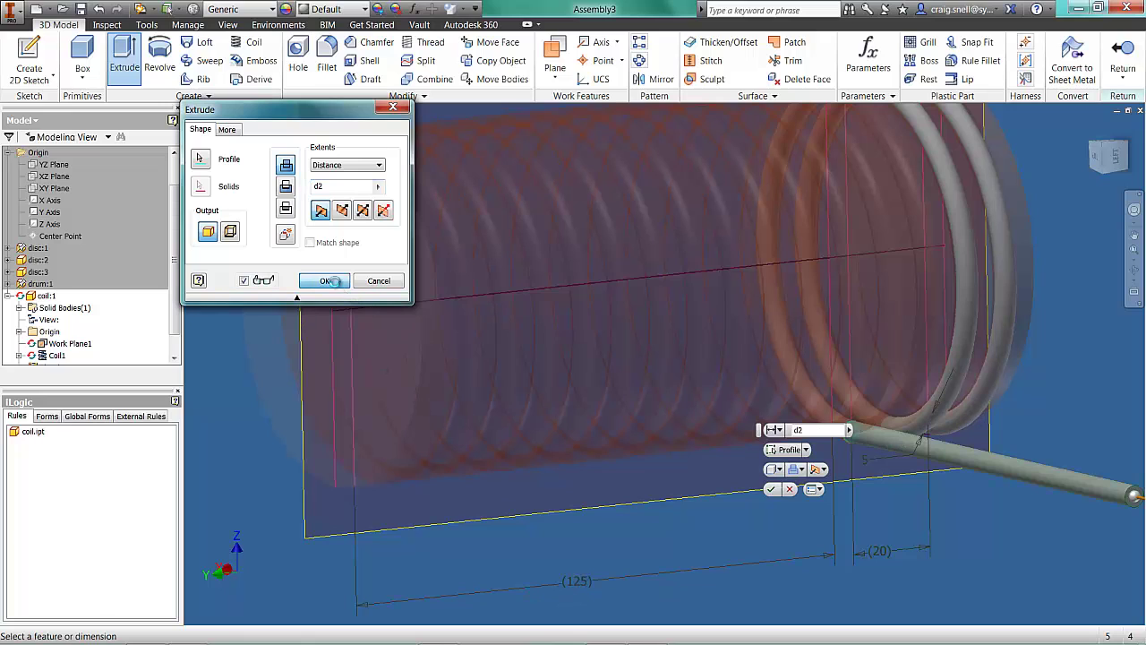
pyautogui.scroll(-5, 704, 453)
pyautogui.scroll(1, 684, 448)
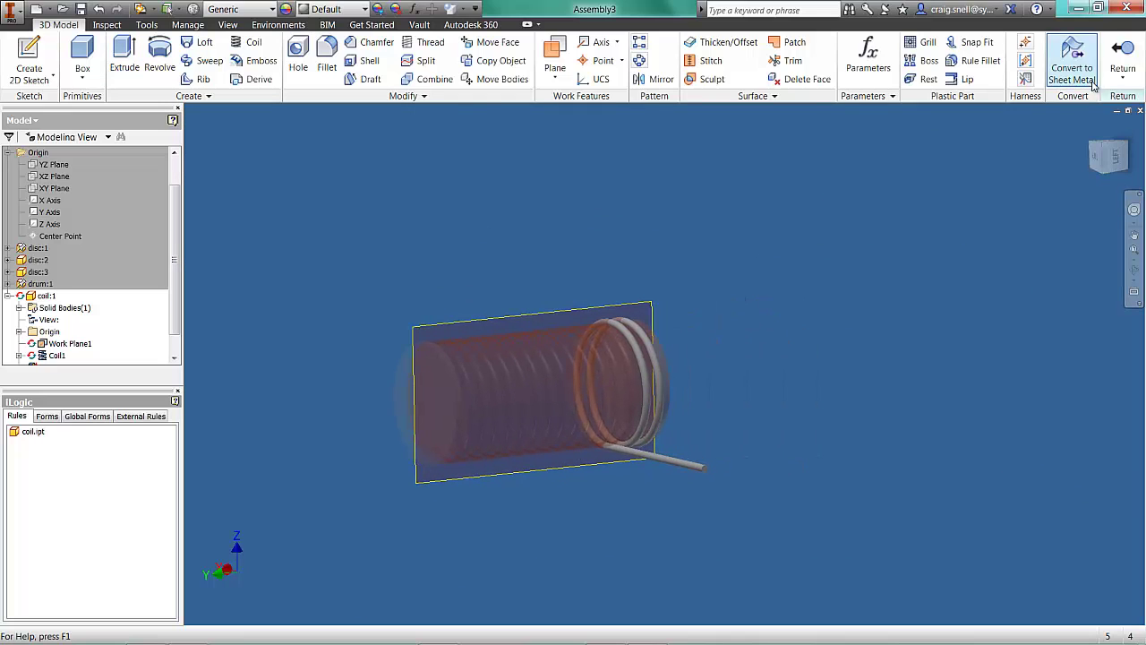
# - Finish the part edit and orbit the assembly to an end-on, then side, view of the coil
pyautogui.click(1122, 55)
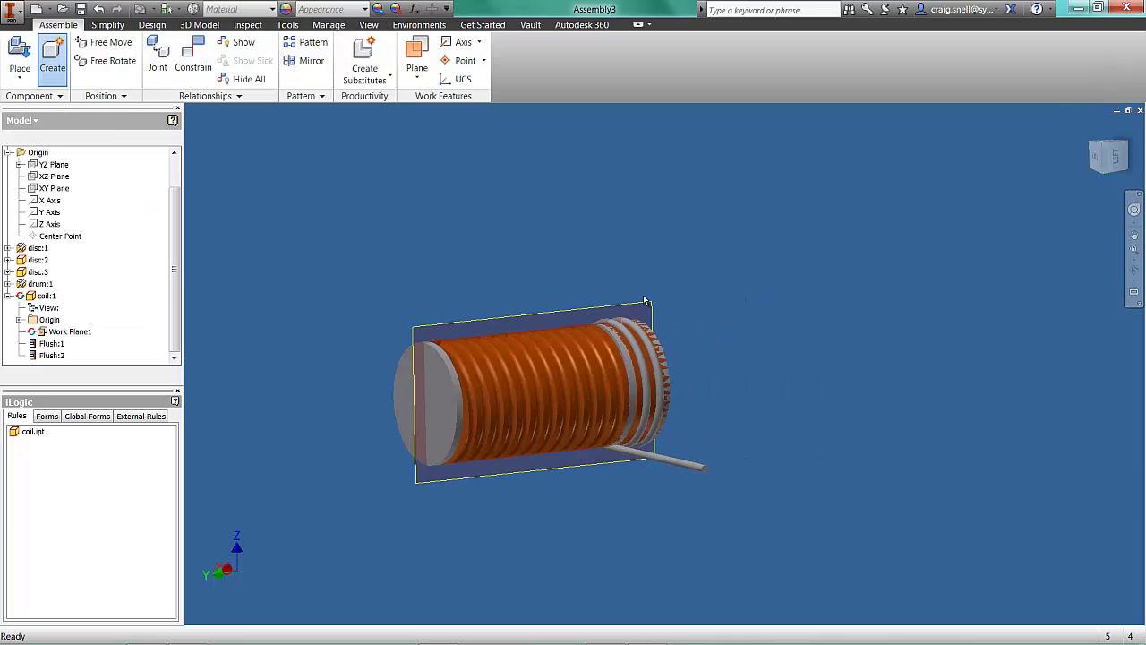
pyautogui.press('F4')
pyautogui.moveTo(556, 345); pyautogui.dragTo(277, 425)
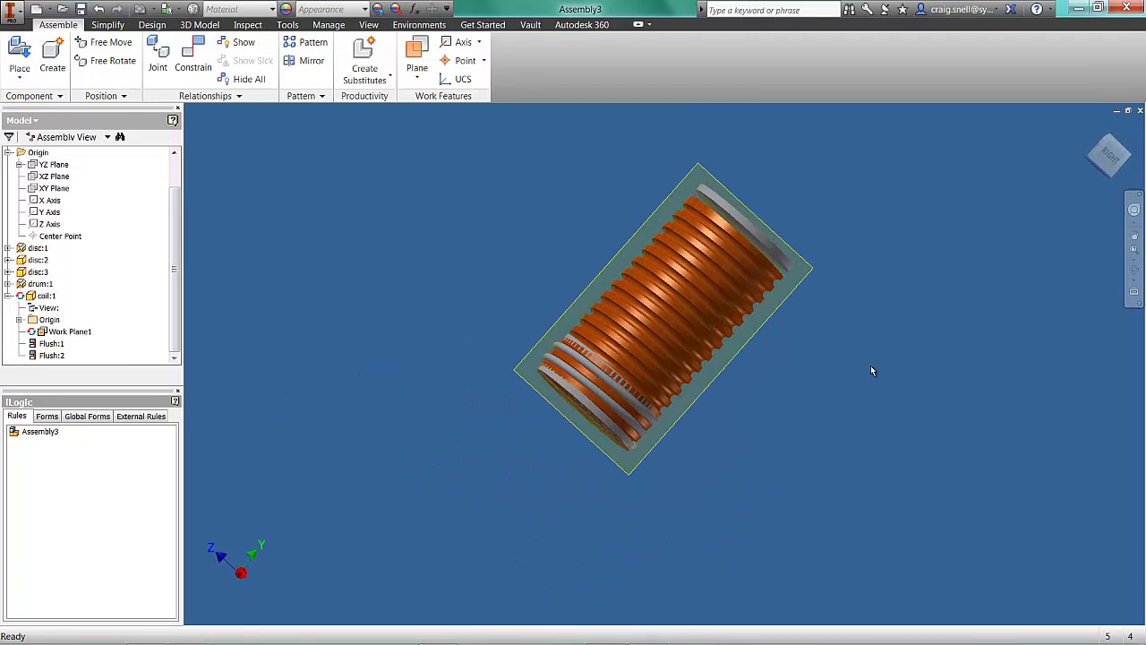
pyautogui.moveTo(872, 373); pyautogui.dragTo(775, 447)
pyautogui.press('Escape')
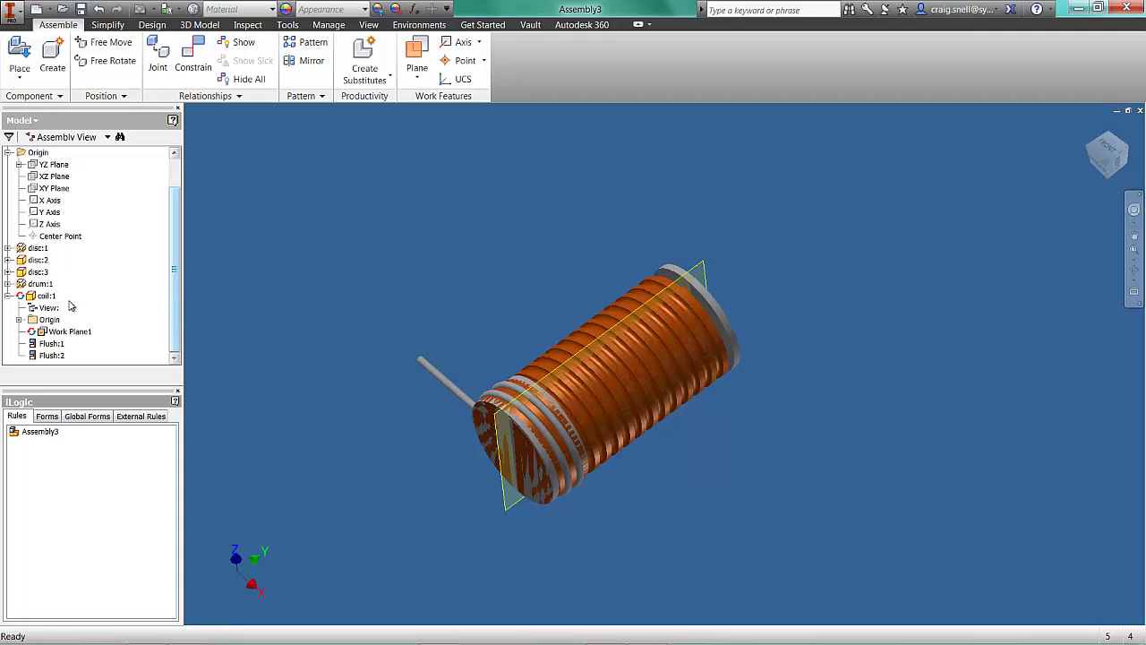
# - Expand drum:1 and disc:2 in the browser and open Drive for disc:2's Mate:3
pyautogui.click(8, 284)
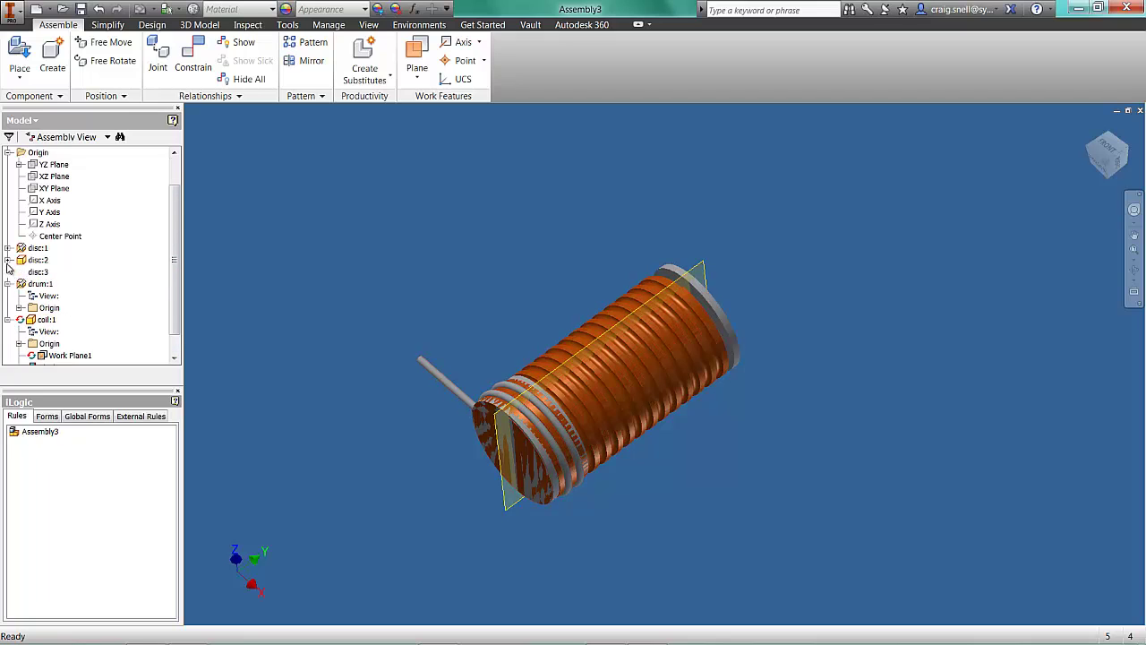
pyautogui.click(8, 259)
pyautogui.click(49, 320)
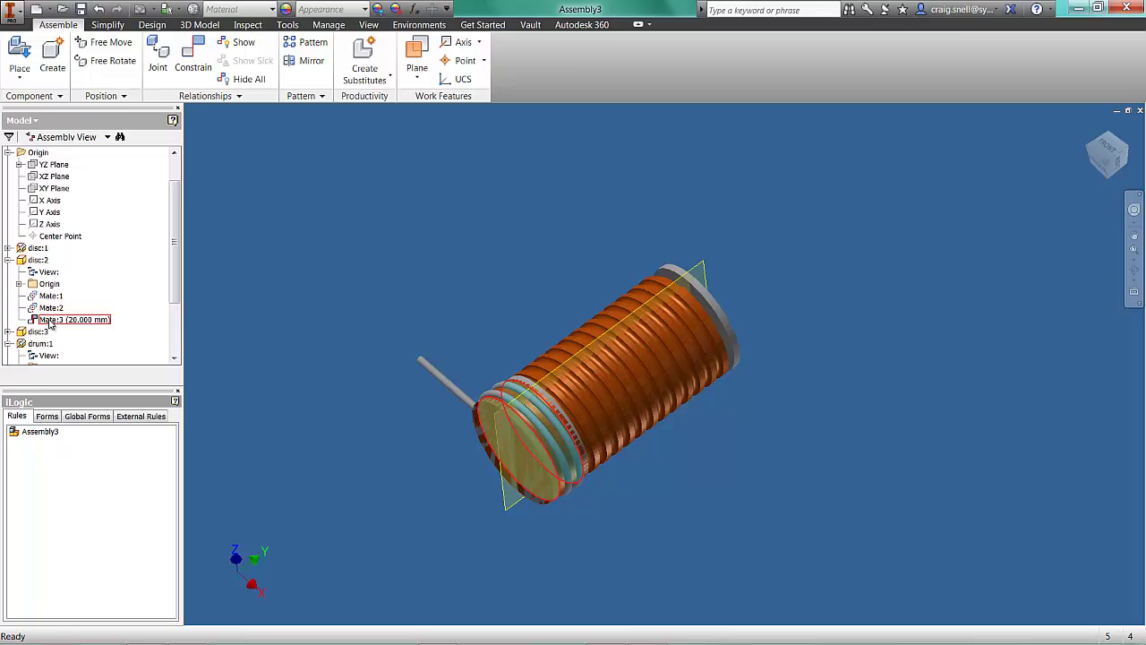
pyautogui.rightClick(49, 324)
pyautogui.click(77, 380)
# - Drive Mate:3 to an end of 100 mm with Drive Adaptivity enabled, winding the coil
pyautogui.press('Tab')
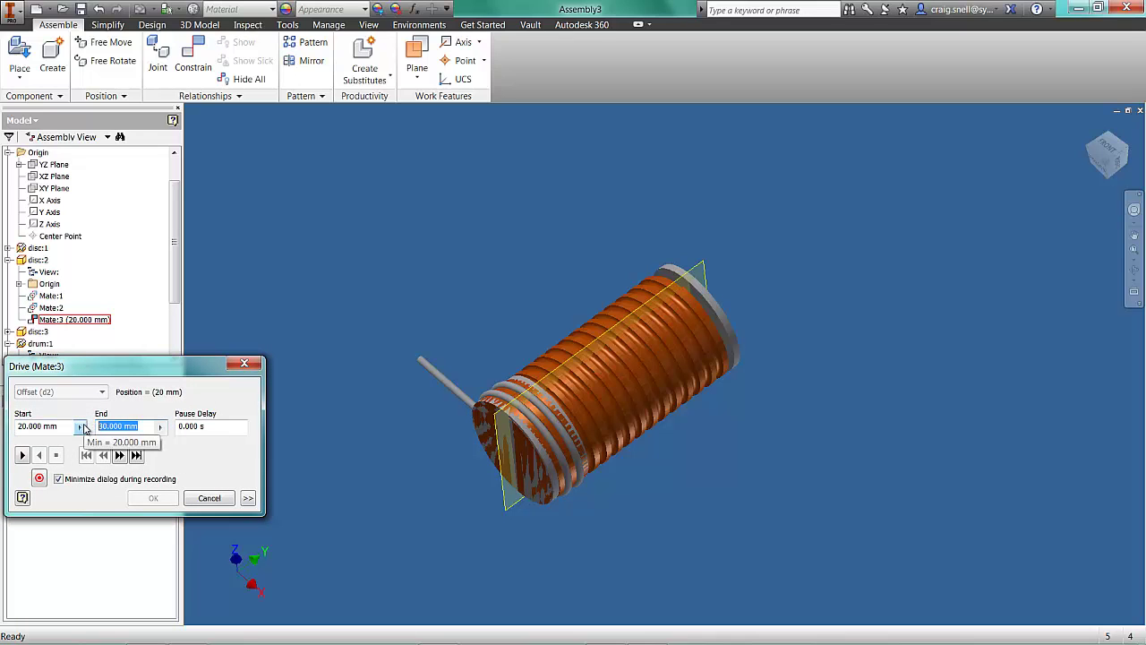
pyautogui.write('100')
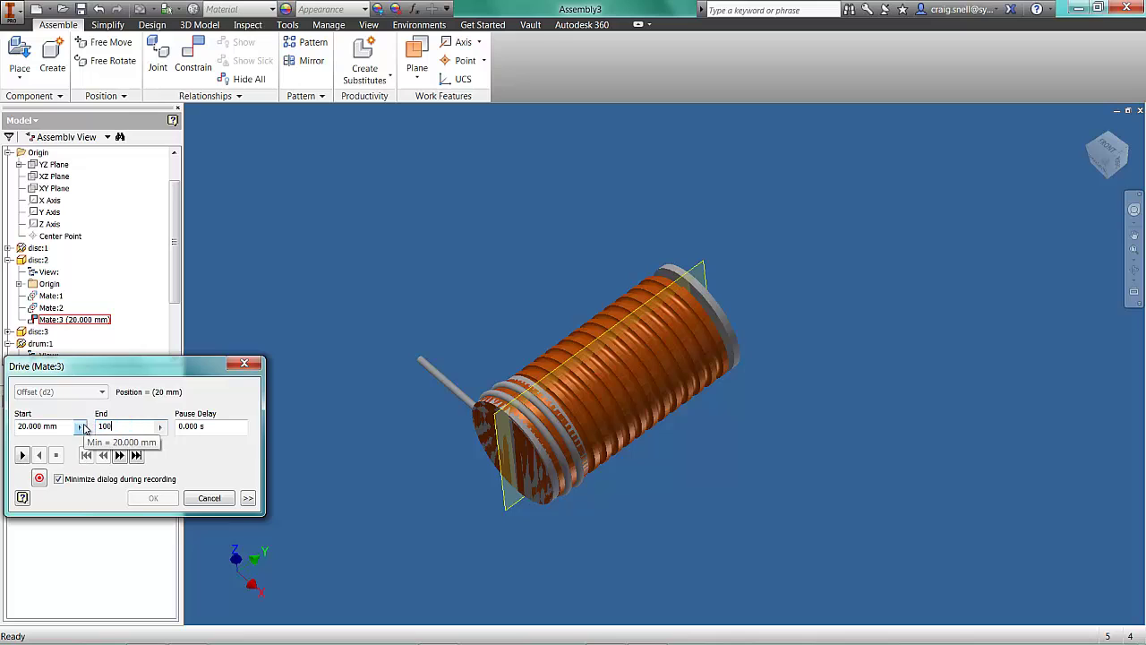
pyautogui.click(248, 499)
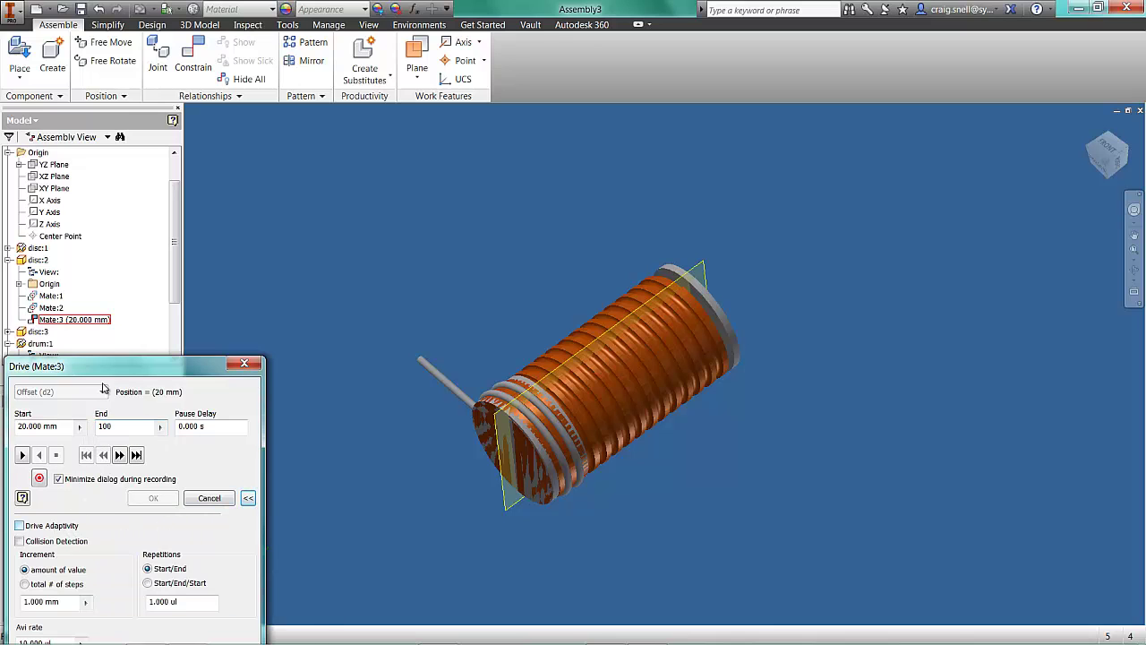
pyautogui.click(62, 454)
pyautogui.click(65, 383)
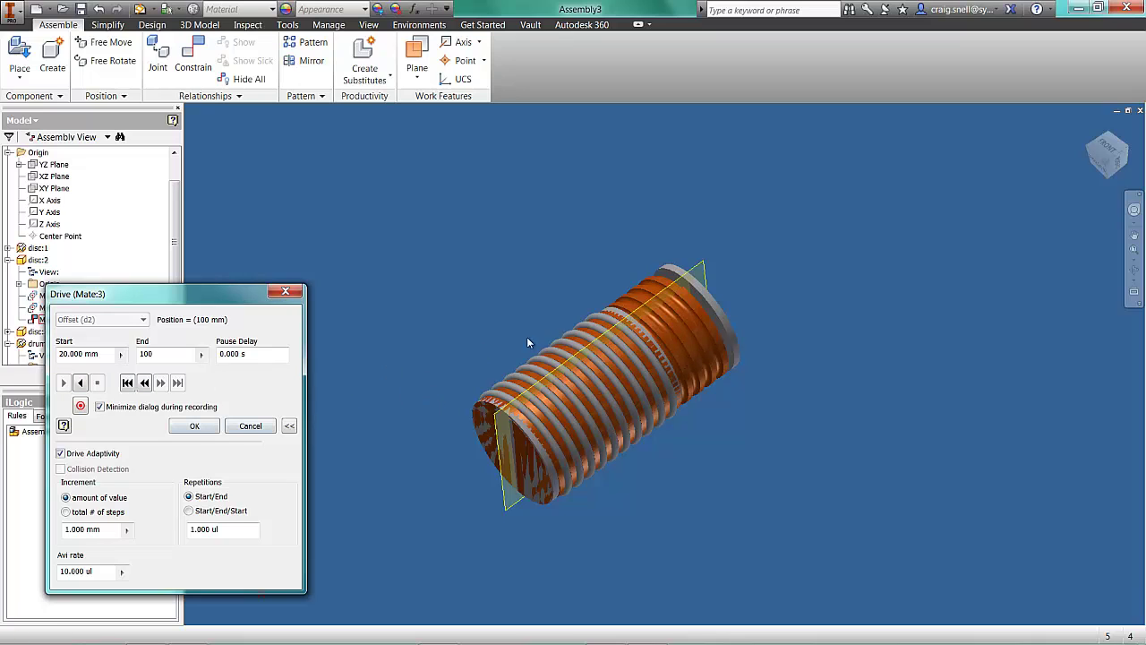
# - Reset the drive to 20 mm, rerun it to 125 mm, and accept with OK
pyautogui.click(128, 382)
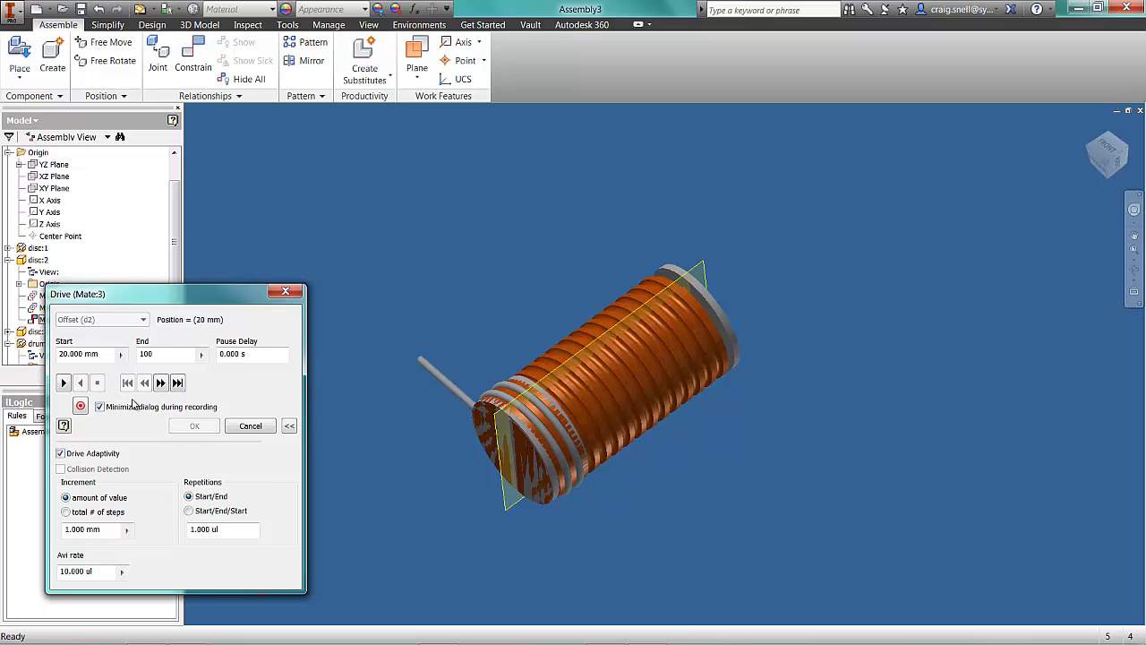
pyautogui.write('125')
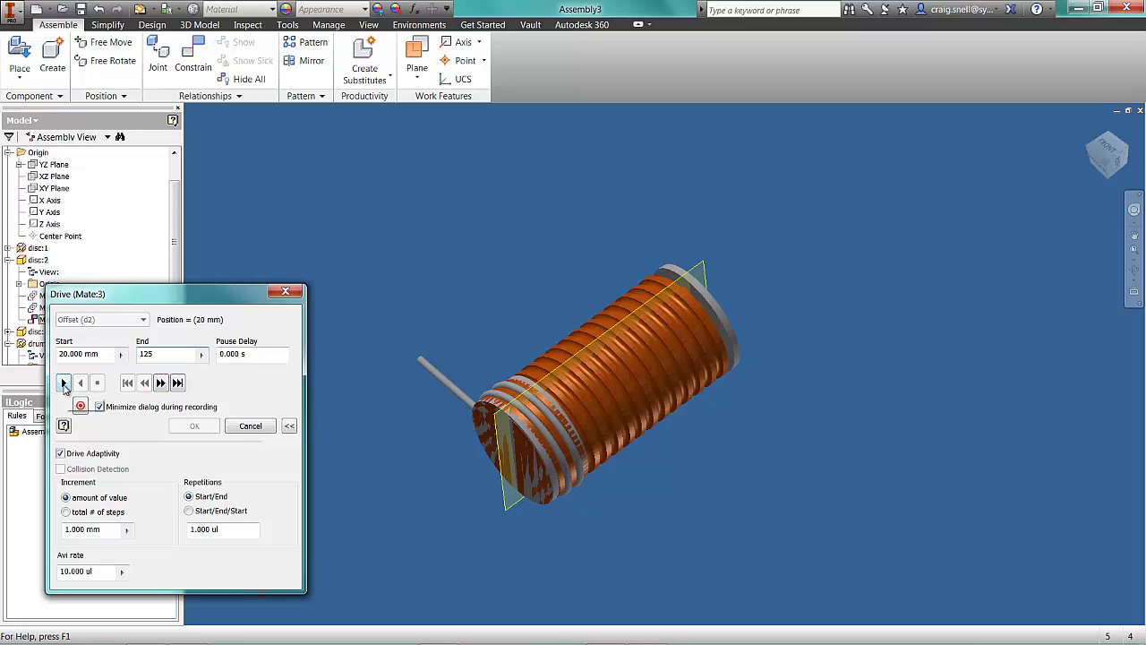
pyautogui.click(63, 383)
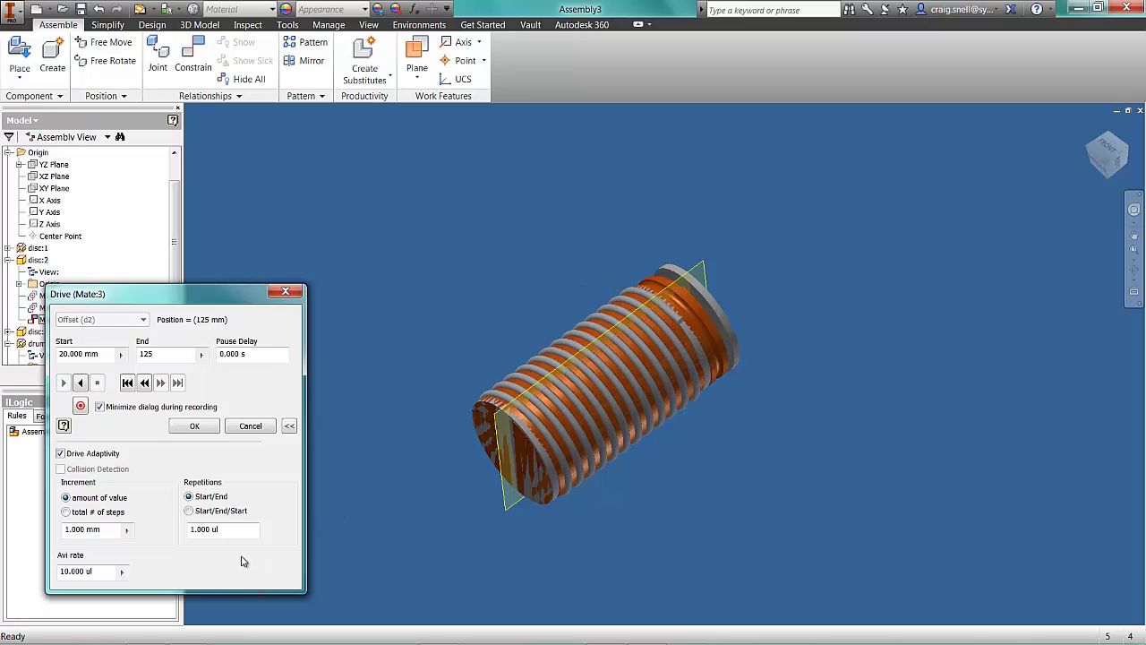
pyautogui.click(194, 427)
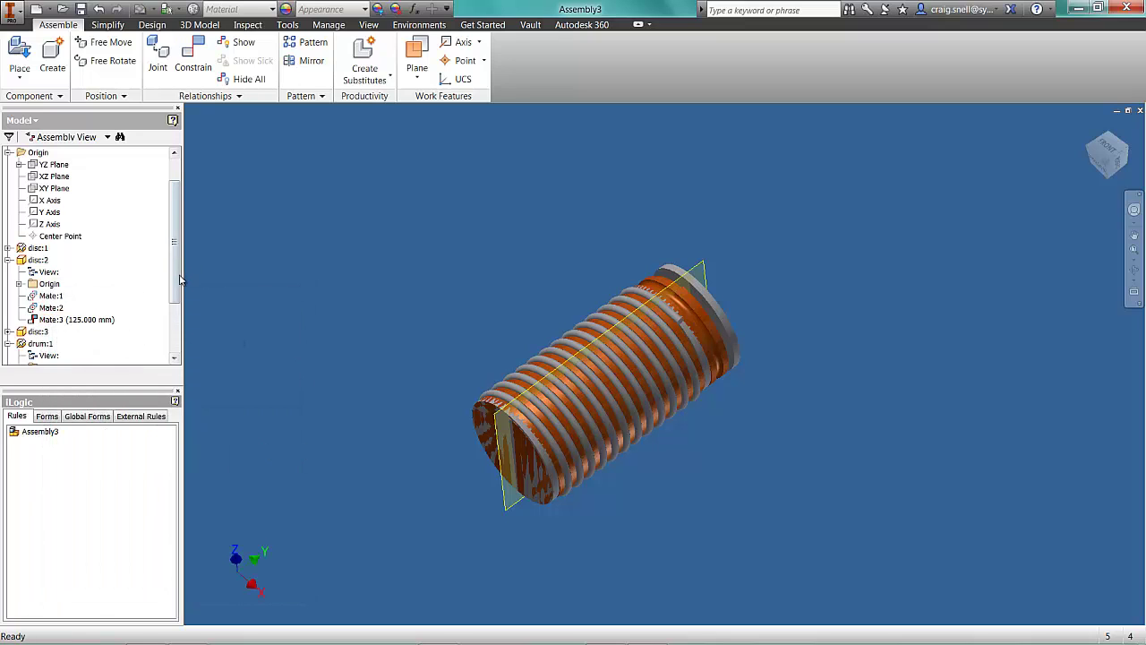
# - Turn off visibility of disc:1, disc:2 and disc:3
pyautogui.moveTo(178, 280); pyautogui.dragTo(178, 307)
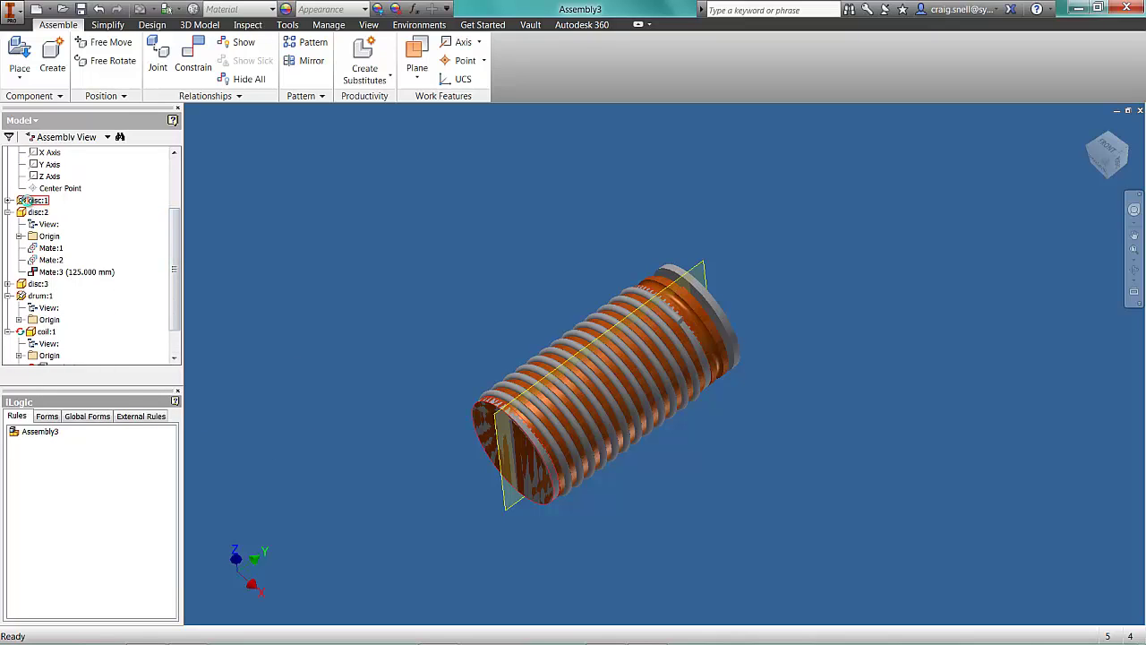
pyautogui.rightClick(27, 201)
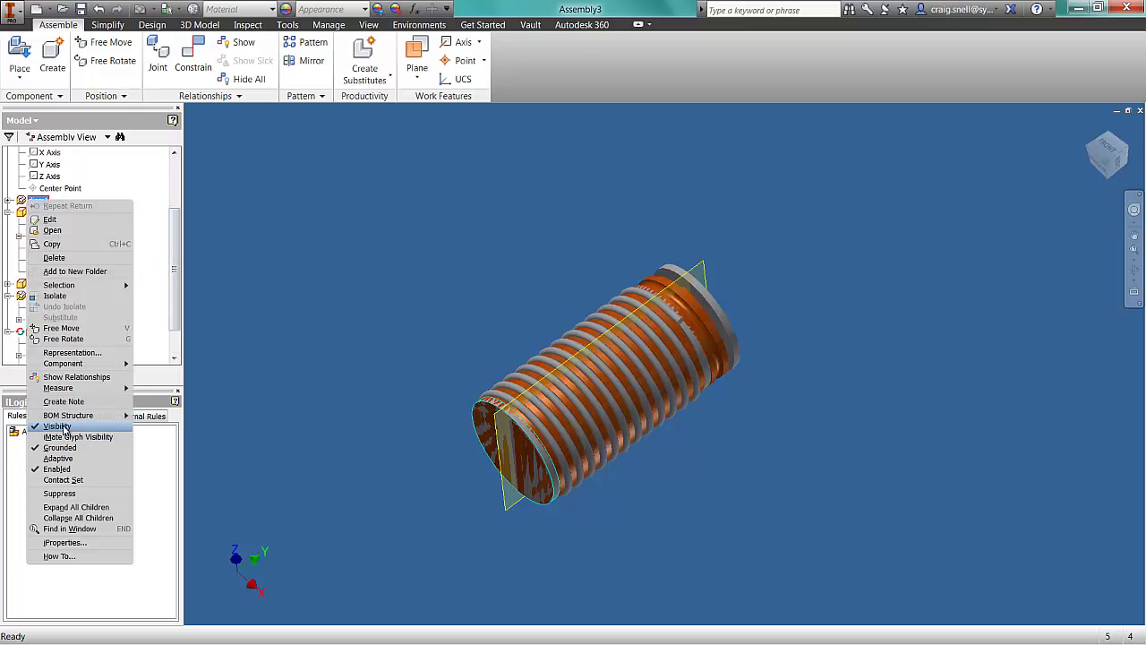
pyautogui.click(57, 426)
pyautogui.rightClick(40, 215)
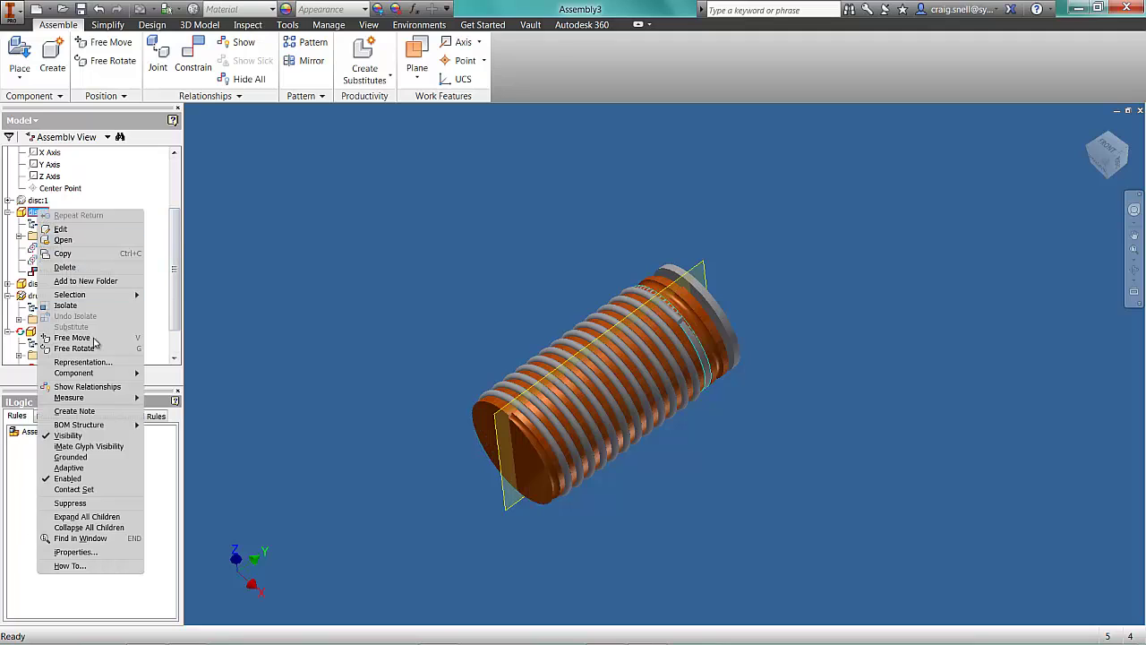
pyautogui.click(57, 428)
pyautogui.rightClick(33, 297)
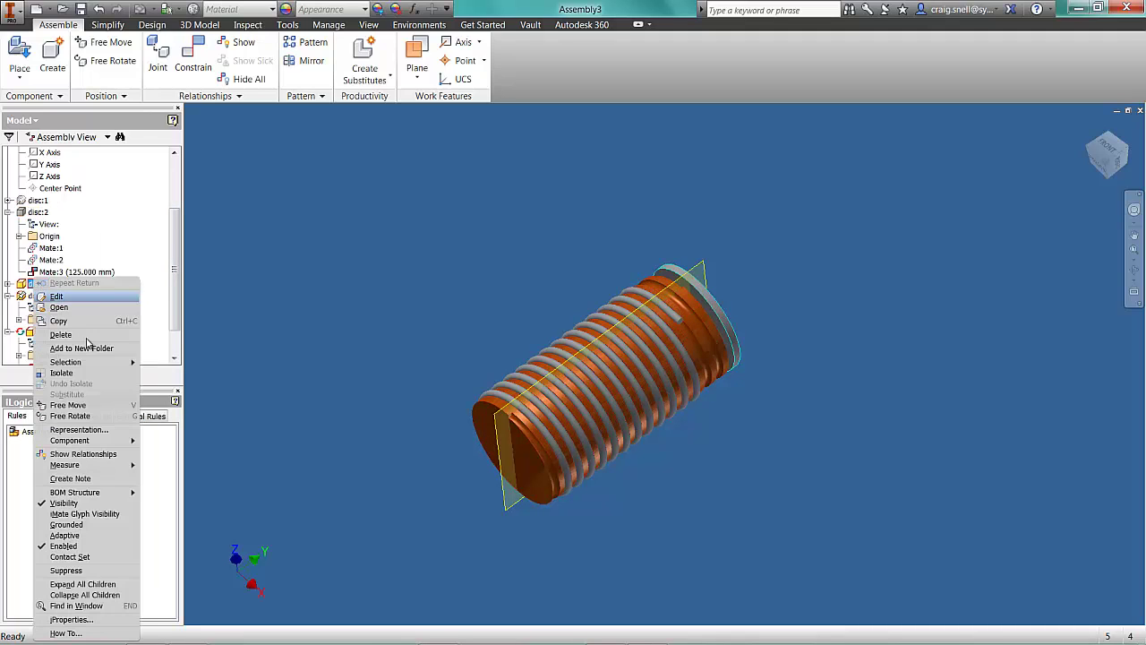
pyautogui.click(64, 503)
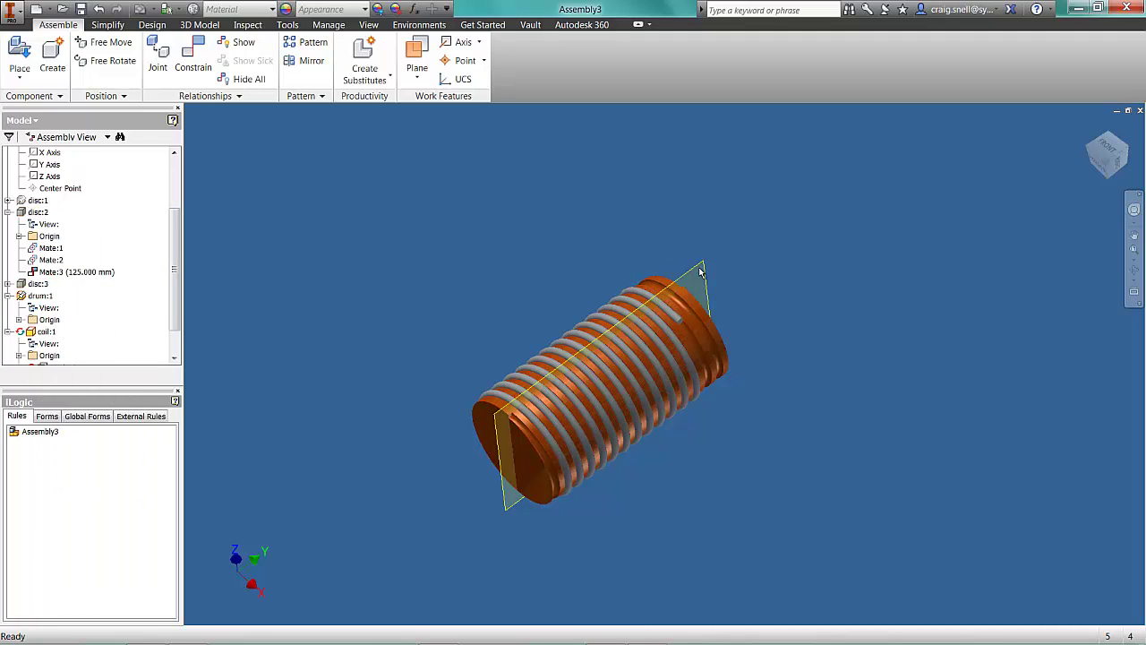
# - Hide the coil's Work Plane1
pyautogui.scroll(-1, 166, 288)
pyautogui.scroll(3, 175, 273)
pyautogui.scroll(-3, 178, 269)
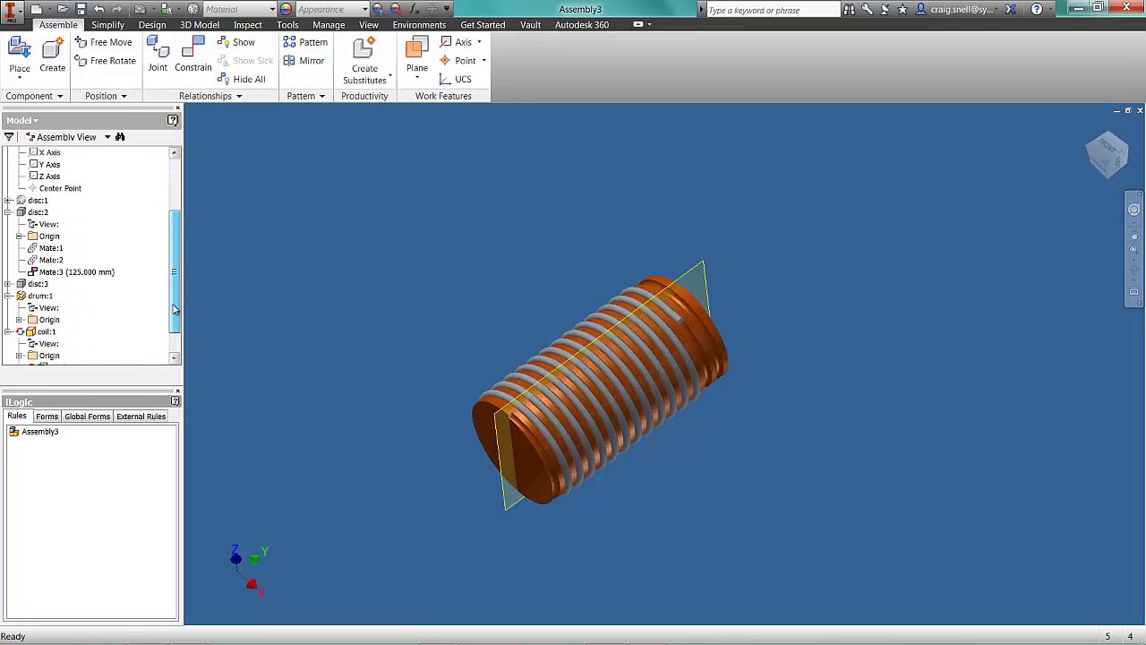
pyautogui.rightClick(69, 349)
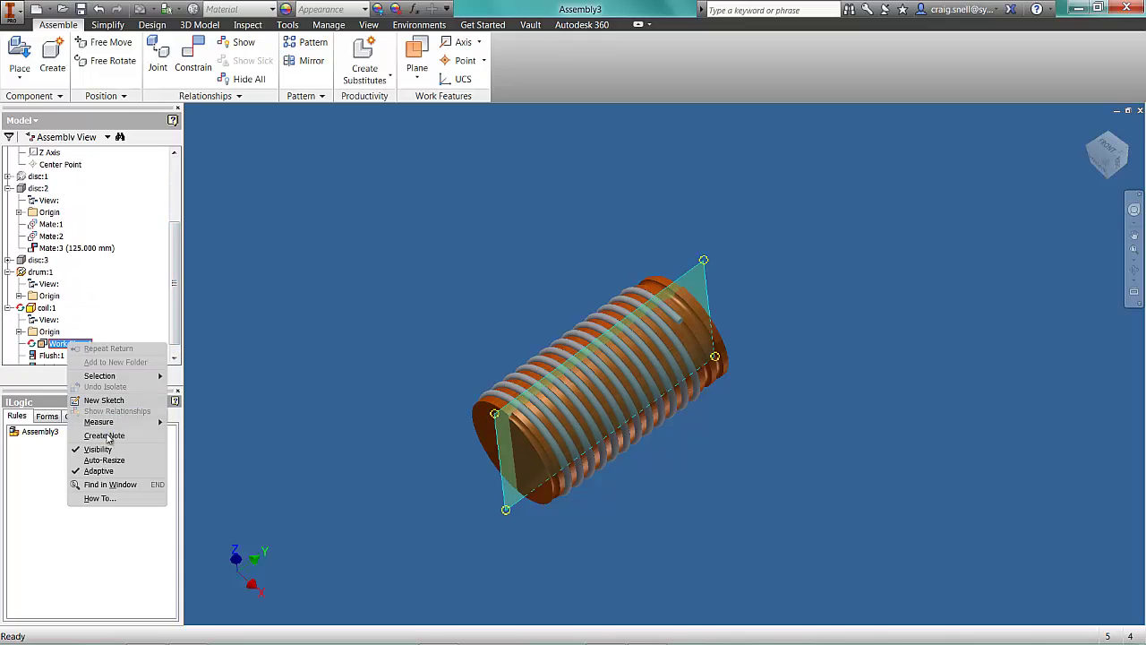
pyautogui.click(109, 451)
# - Select Mate:3 in the model tree and bring up its context menu
pyautogui.moveTo(226, 397); pyautogui.dragTo(187, 442, button='middle')
pyautogui.scroll(-1, 176, 308)
pyautogui.scroll(4, 175, 308)
pyautogui.doubleClick(77, 284)
pyautogui.rightClick(90, 283)
# - Replay the Mate:3 drive from its 20 mm start, watching the wire wind along the drum
pyautogui.click(114, 332)
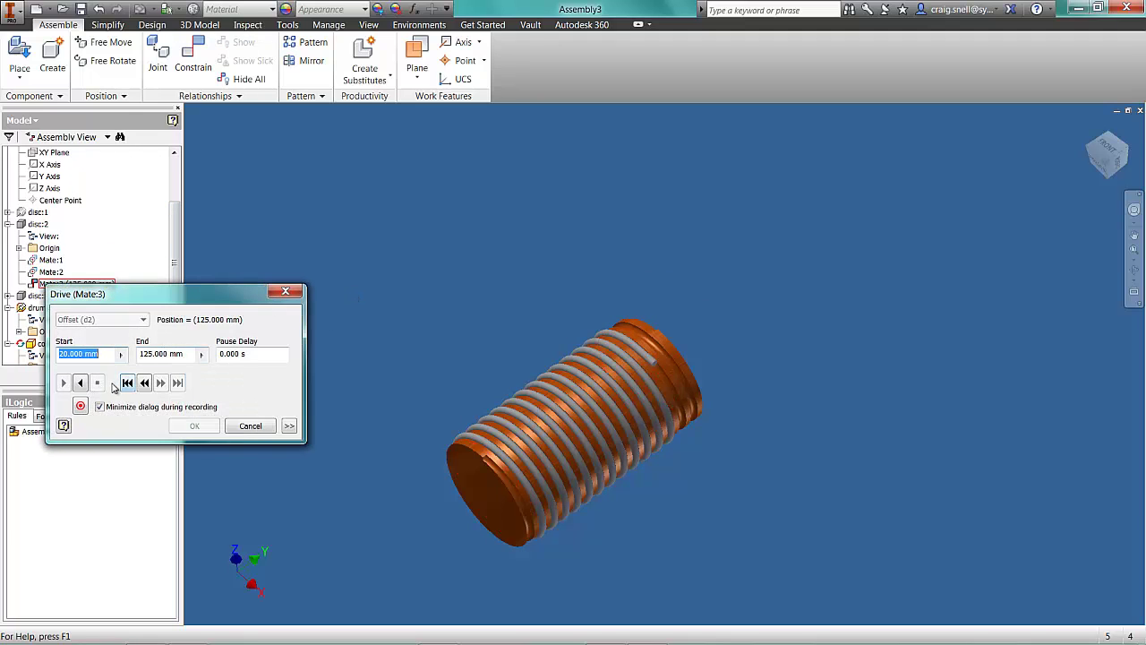
pyautogui.click(127, 382)
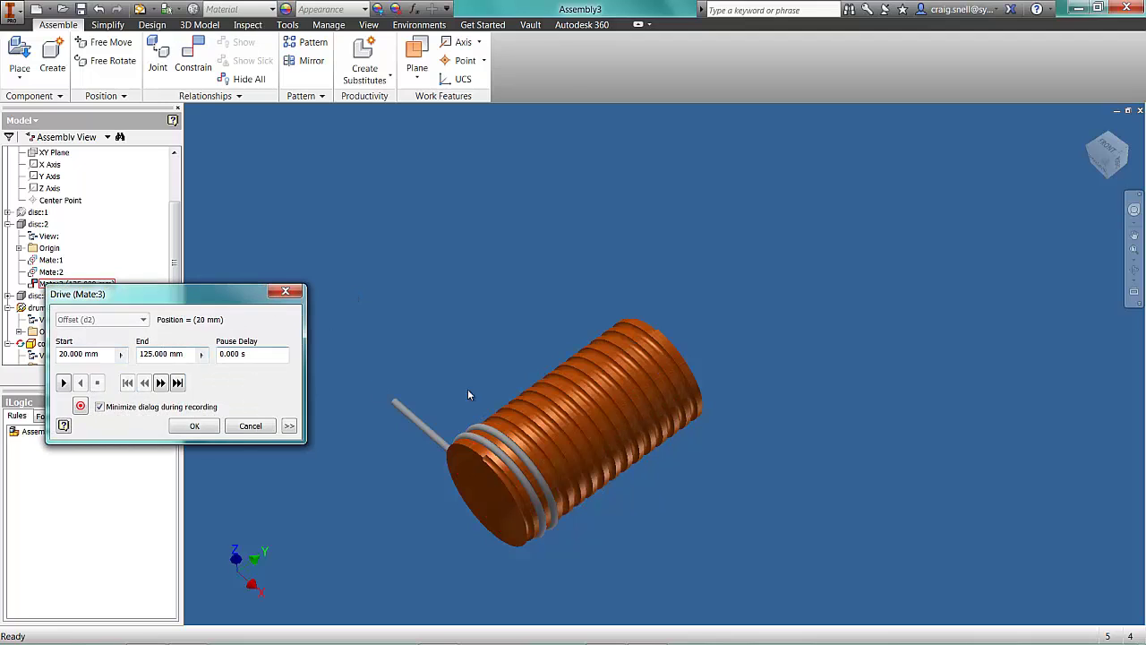
pyautogui.keyDown('shift'); pyautogui.moveTo(524, 443); pyautogui.dragTo(564, 515, button='middle'); pyautogui.keyUp('shift')
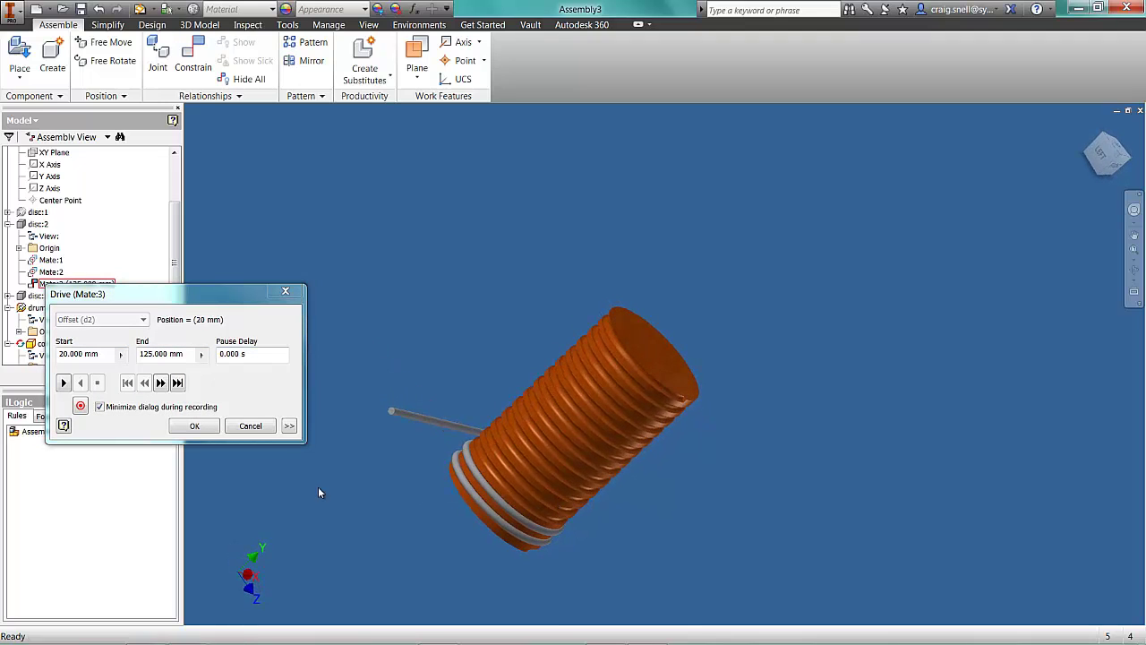
pyautogui.click(63, 383)
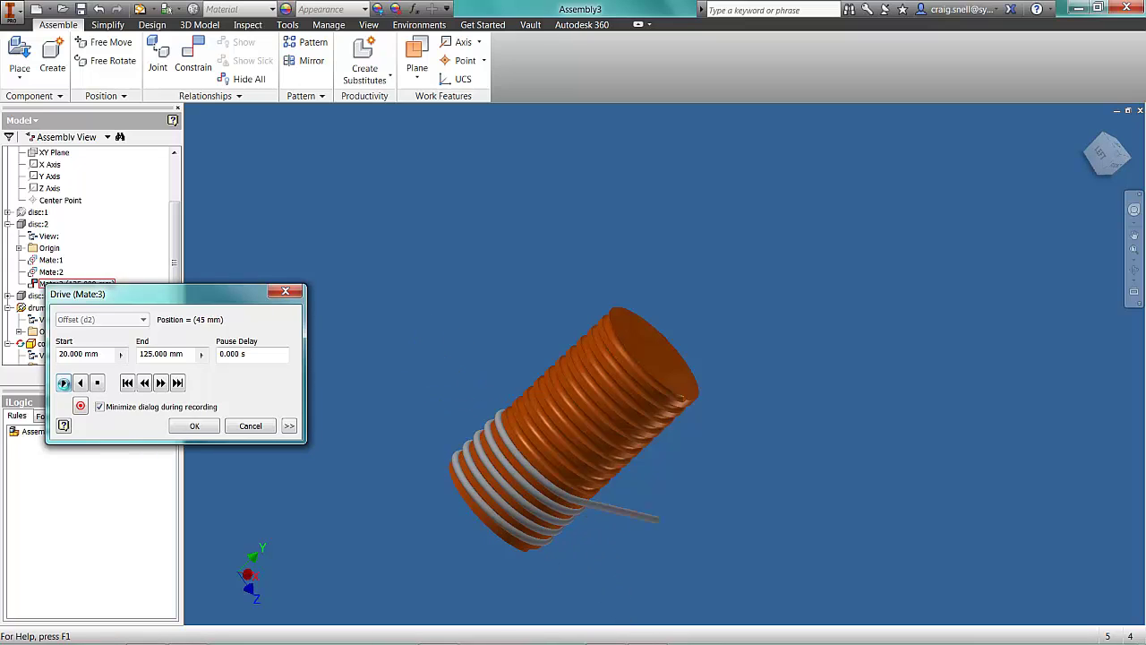